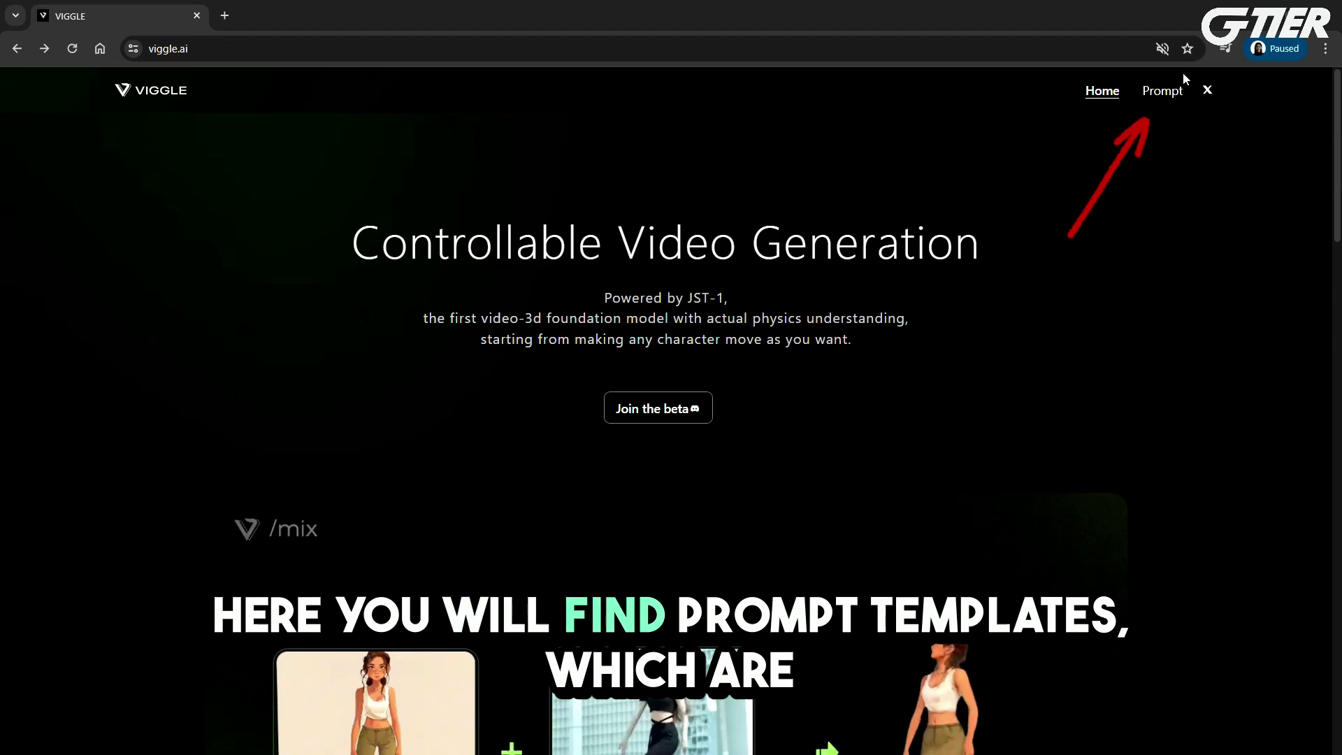
Go from the Viggle home page to the Prompt template library
left_click(1162, 93)
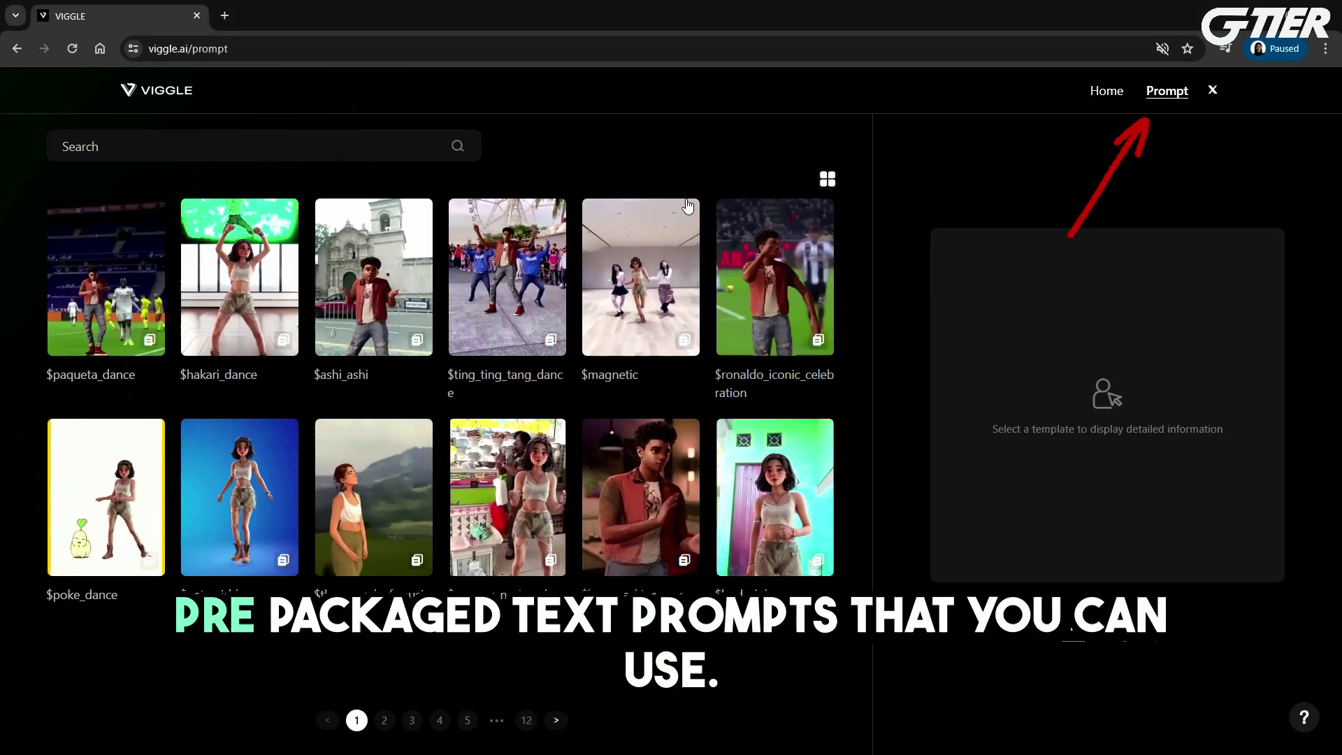
Preview the paqueta_dance, hakari_dance, ashi_ashi, ting_ting_tang_dance and ronaldo_iconic_celebration templates, including Ronaldo's source footage
left_click(150, 284)
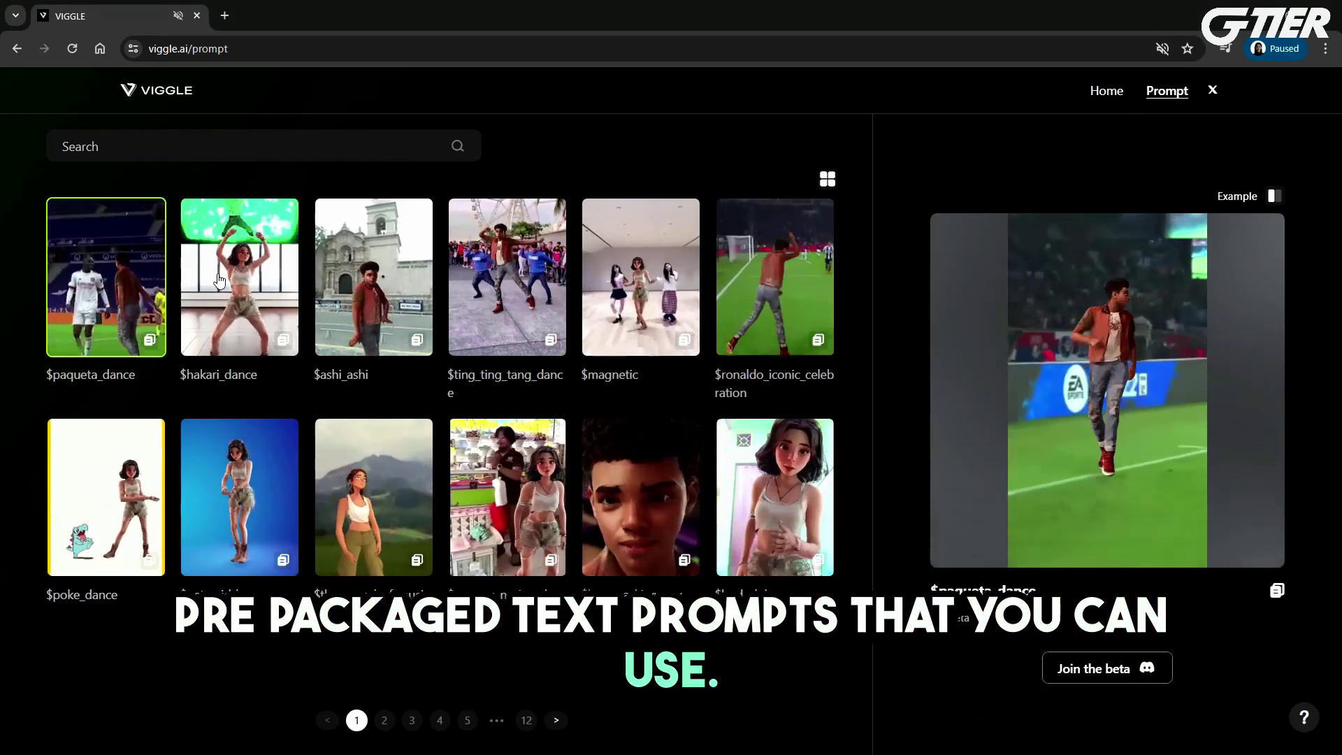
left_click(243, 284)
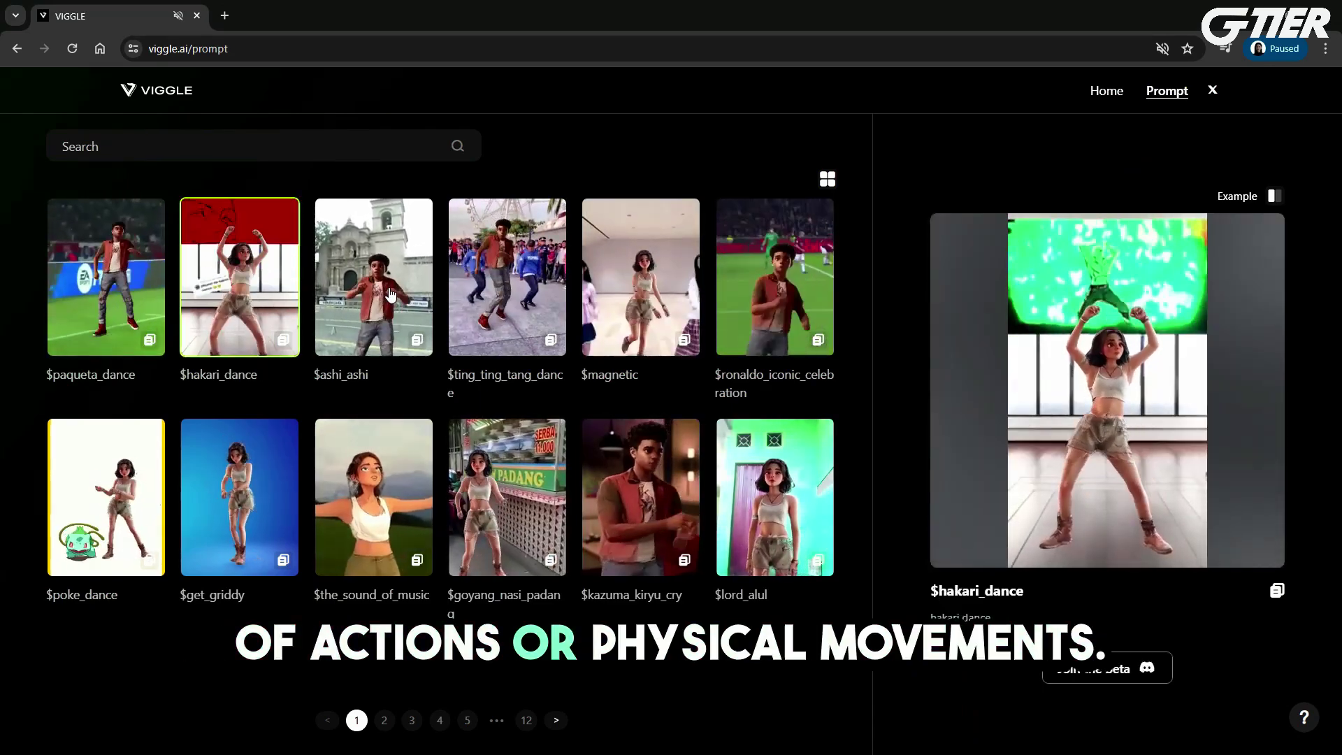
left_click(391, 295)
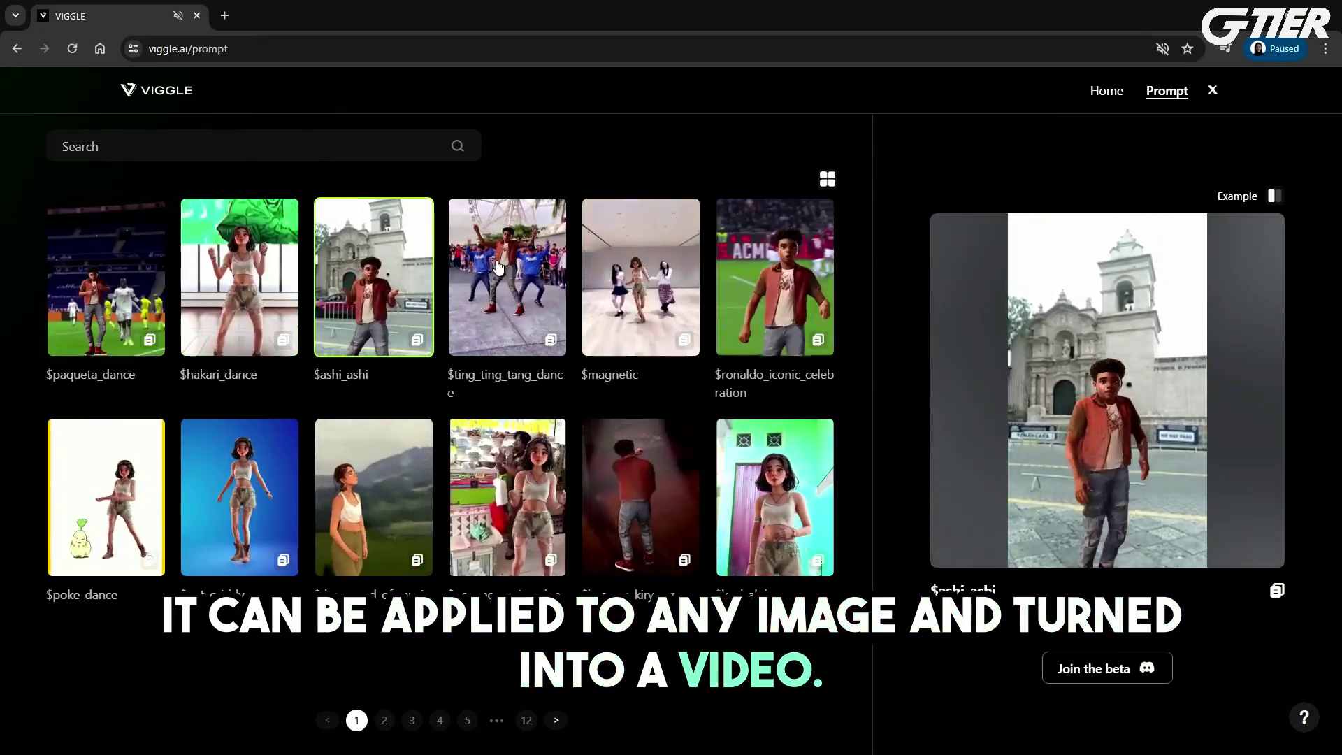
left_click(514, 280)
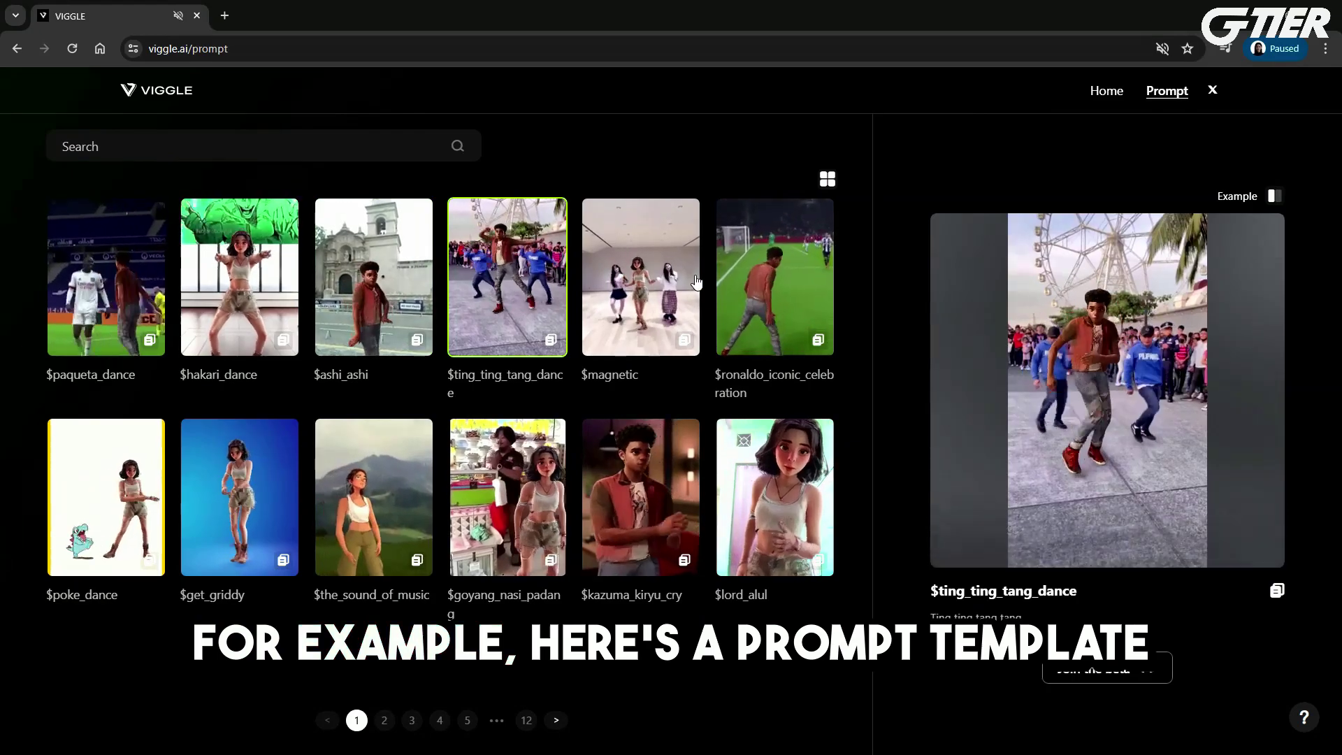
left_click(766, 271)
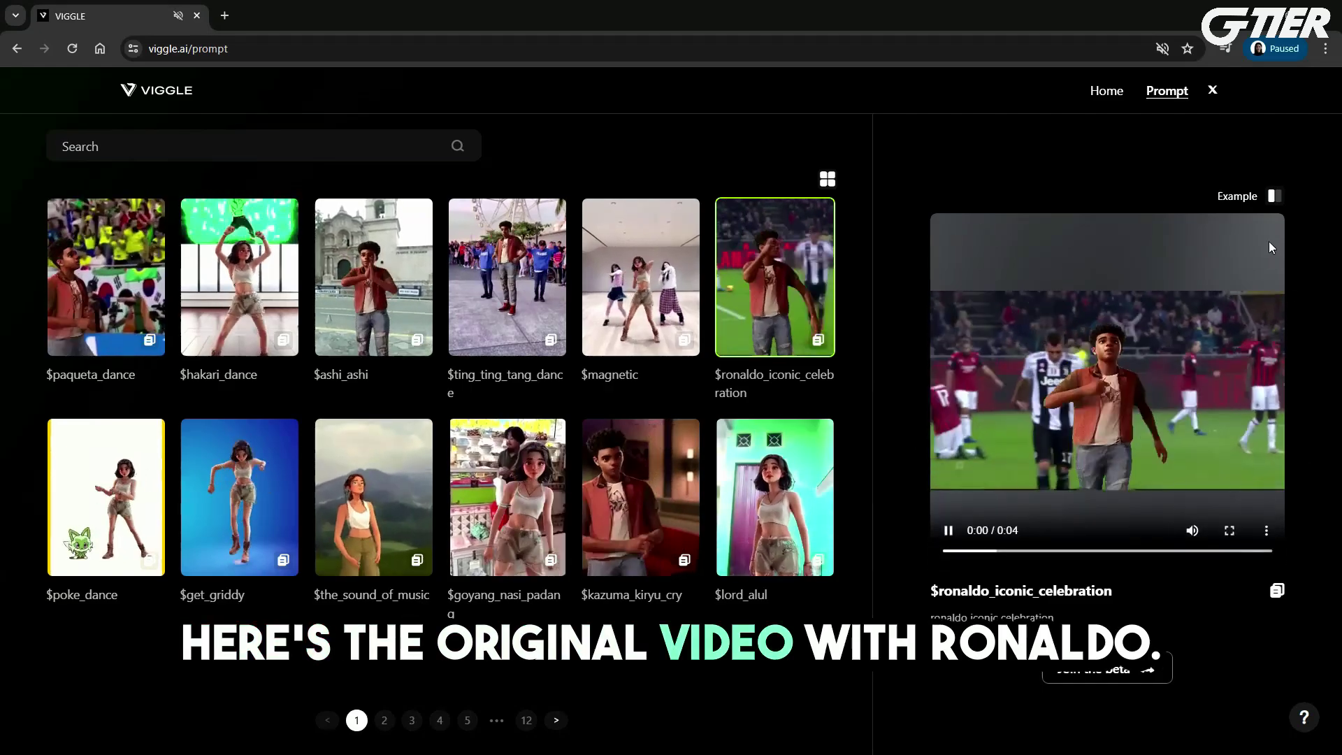
left_click(1276, 199)
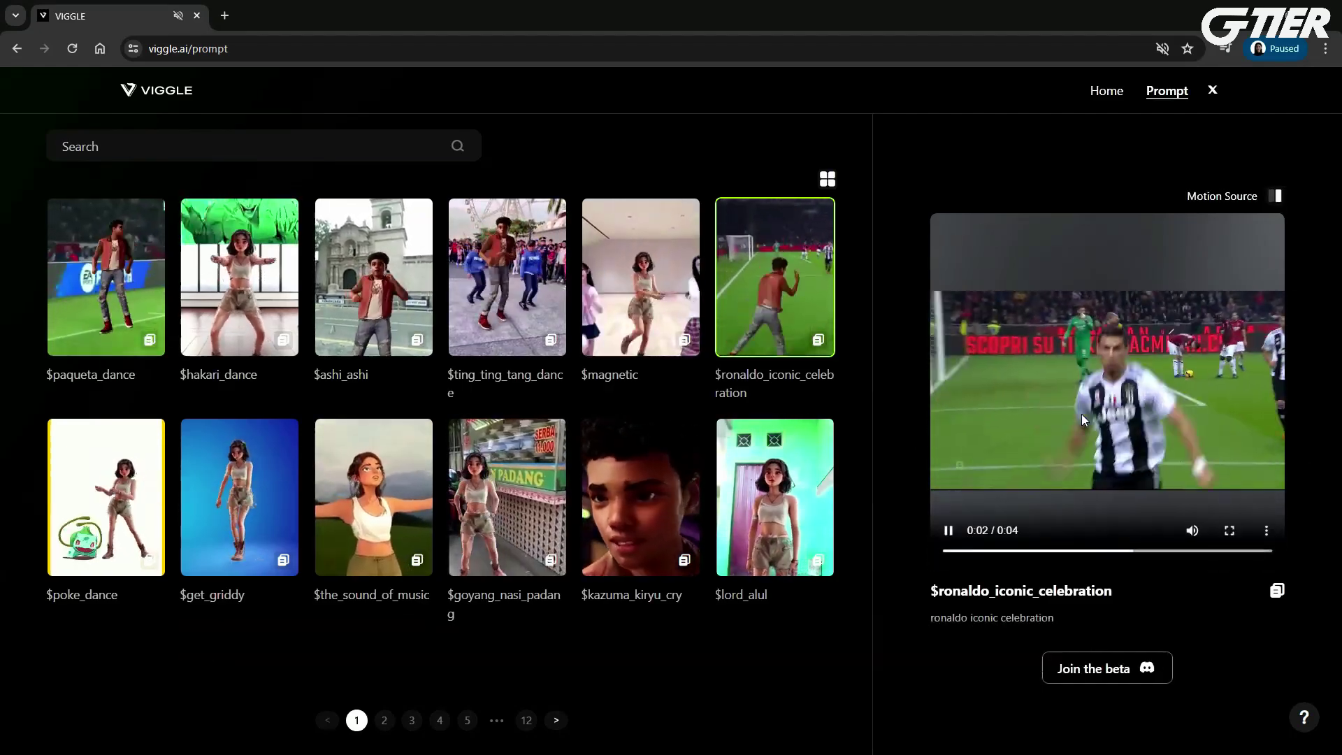
On page 4, compare lil_yachty_stage_entrance's example with its motion source, then return to page 1
left_click(440, 721)
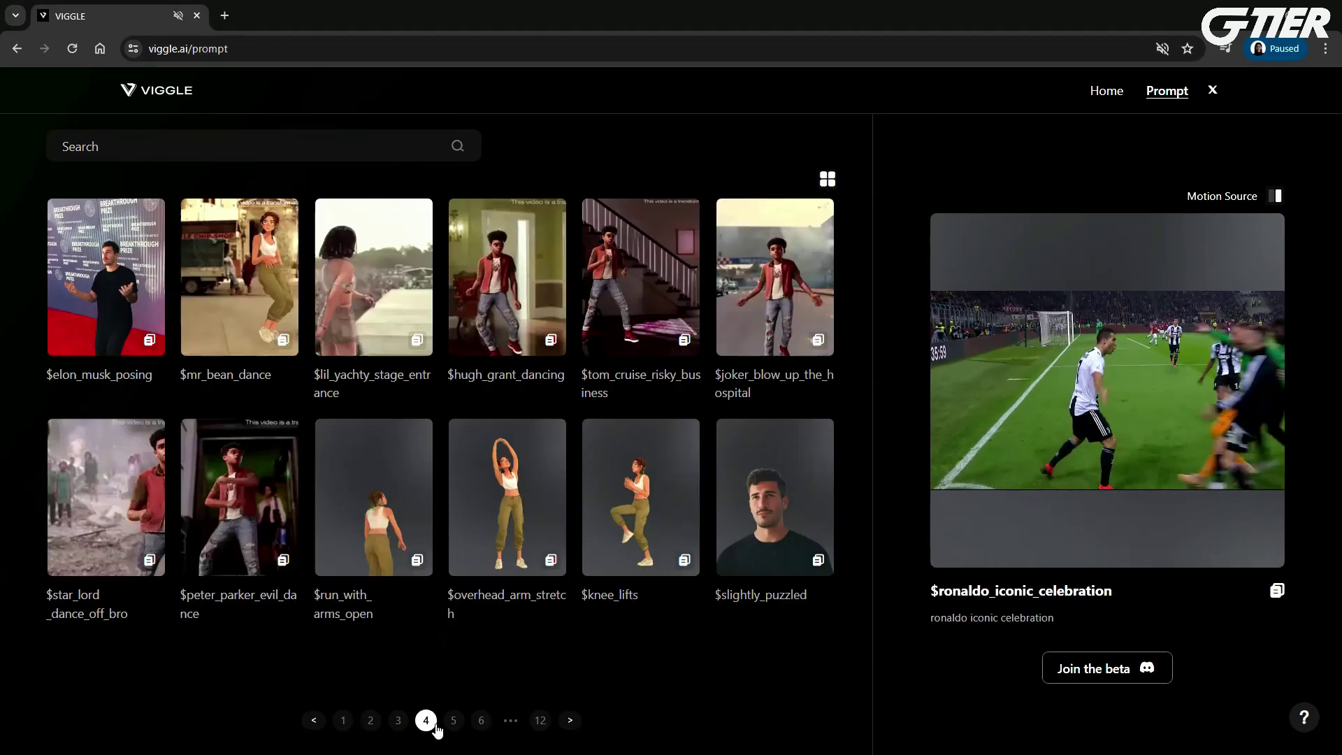
left_click(402, 281)
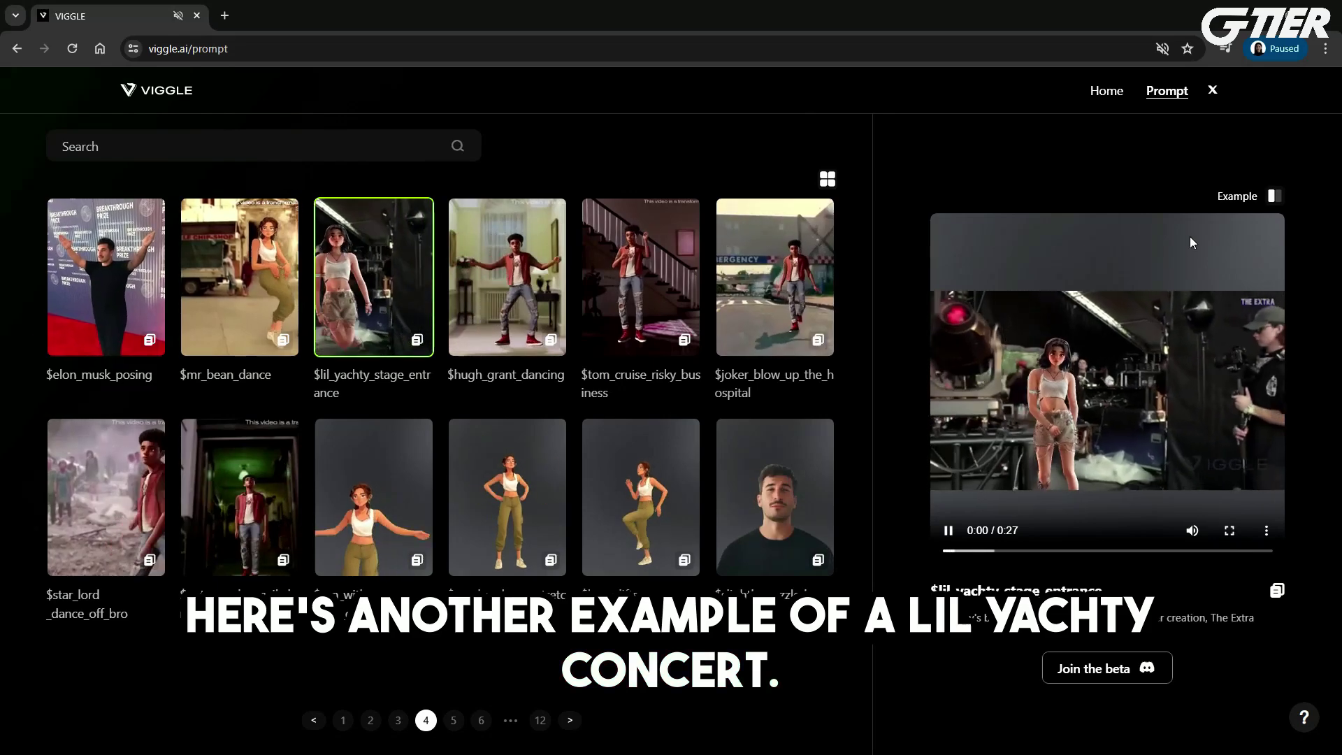
left_click(1275, 197)
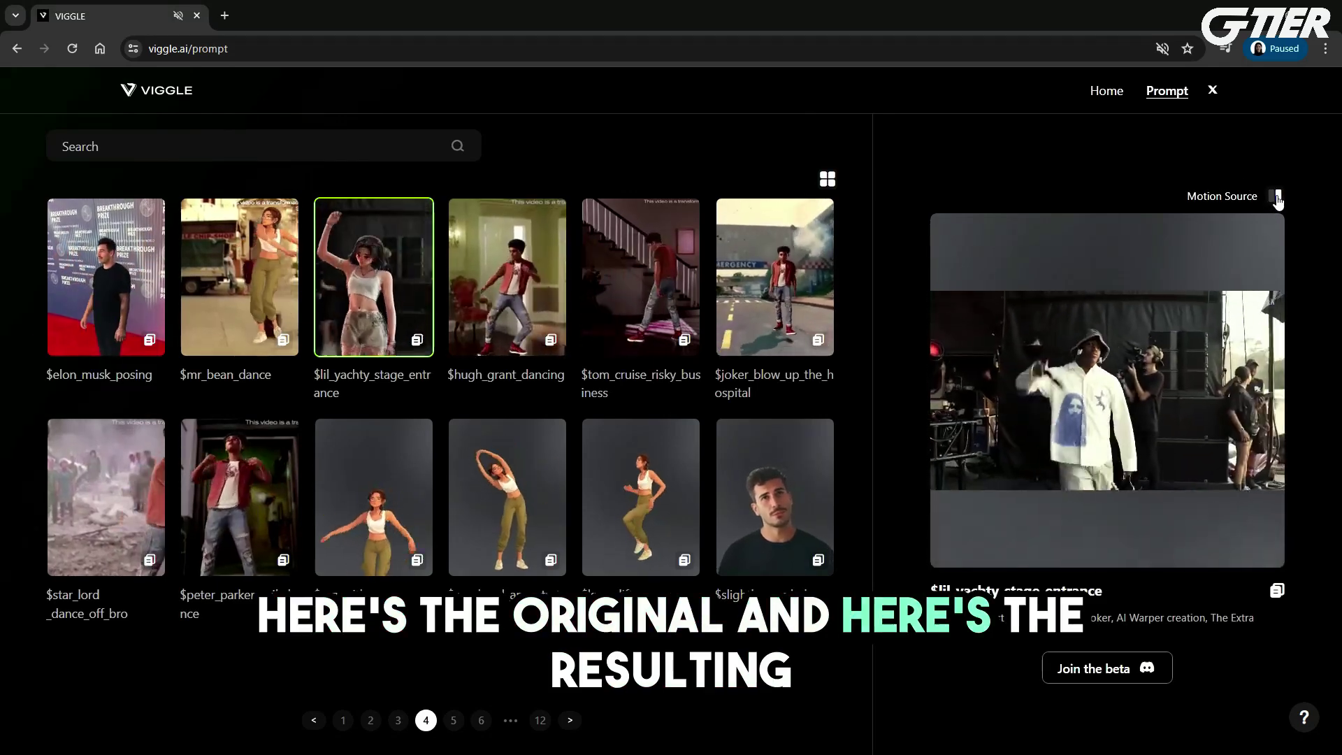
left_click(1275, 197)
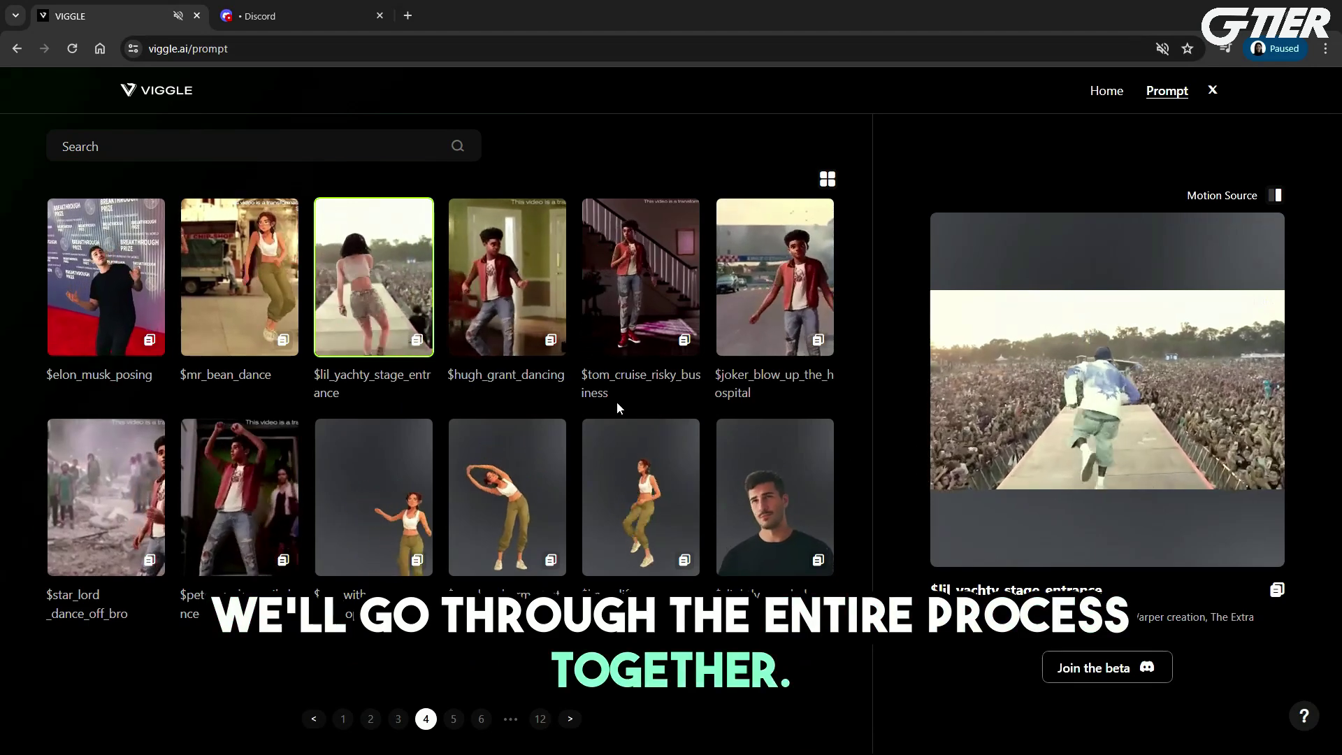
left_click(345, 719)
Copy the $magnetic K-pop dance prompt template and dismiss the 'Prompt copied successfully' confirmation
left_click(634, 281)
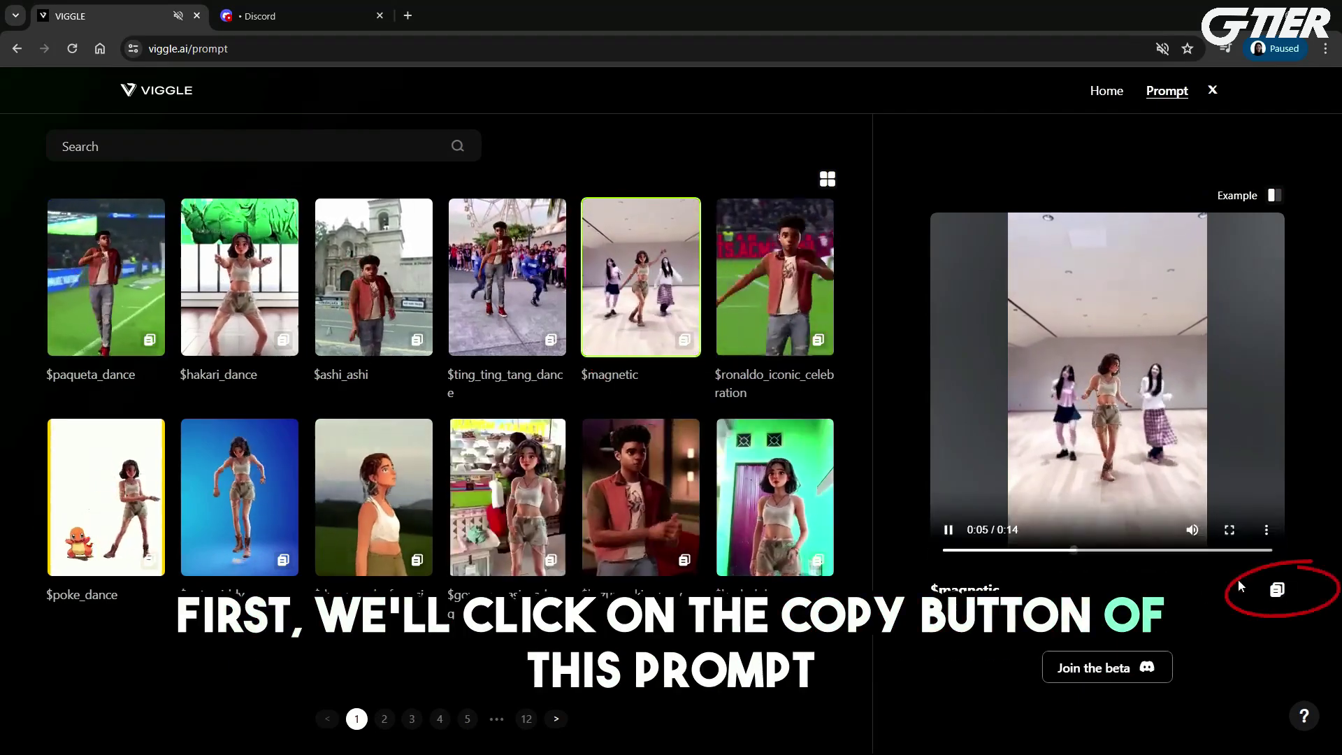
left_click(1277, 590)
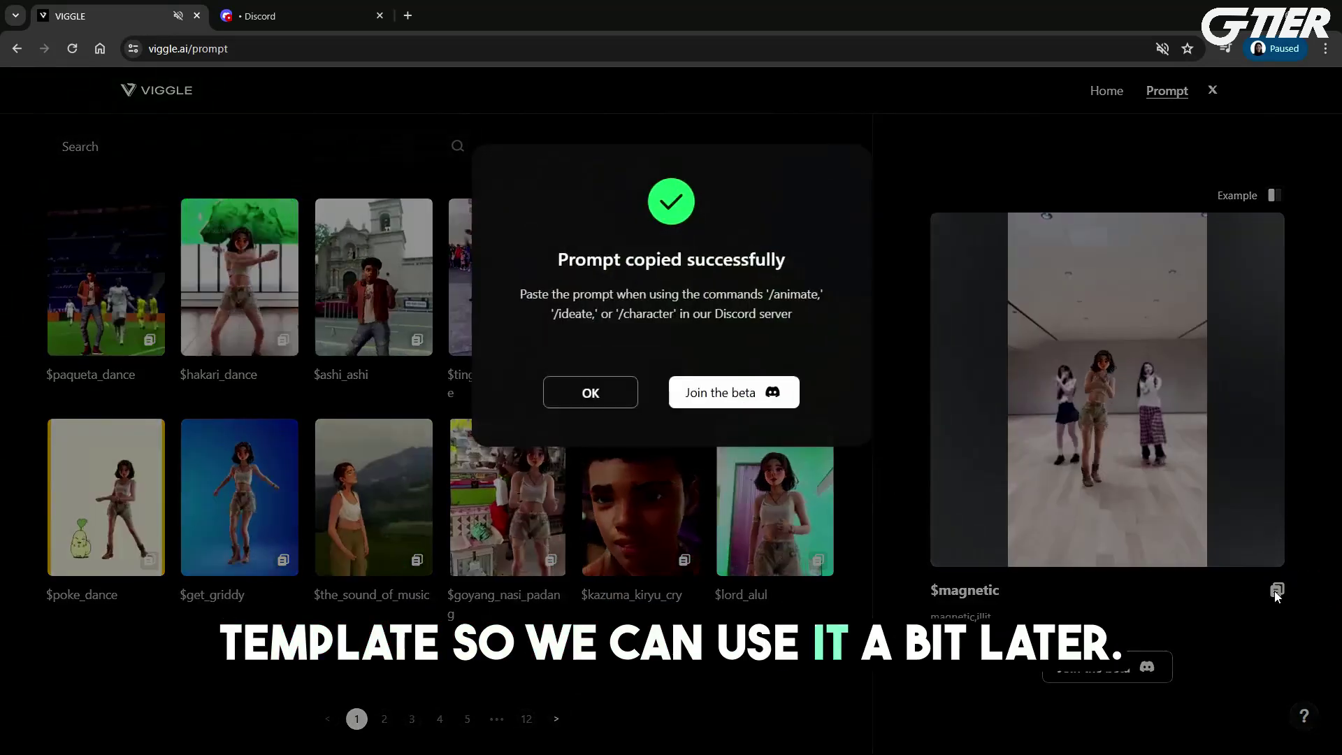
left_click(591, 393)
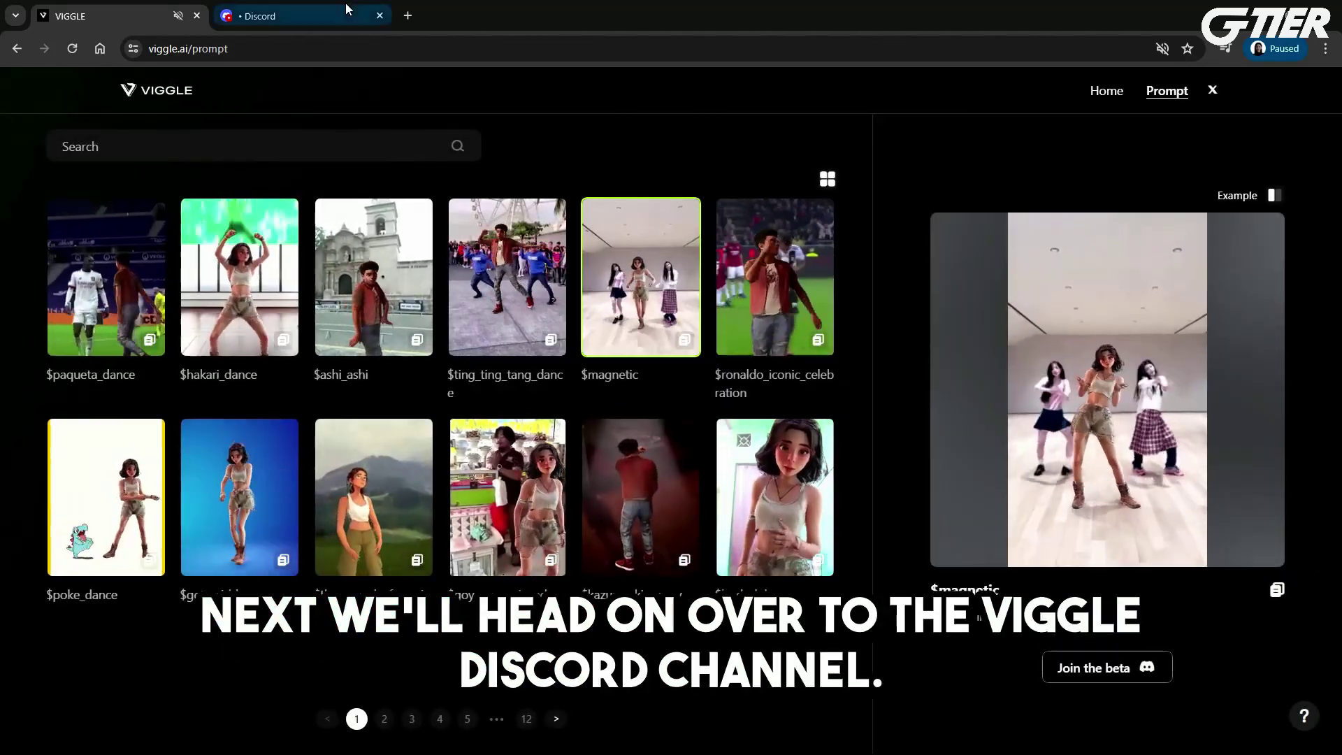
left_click(287, 13)
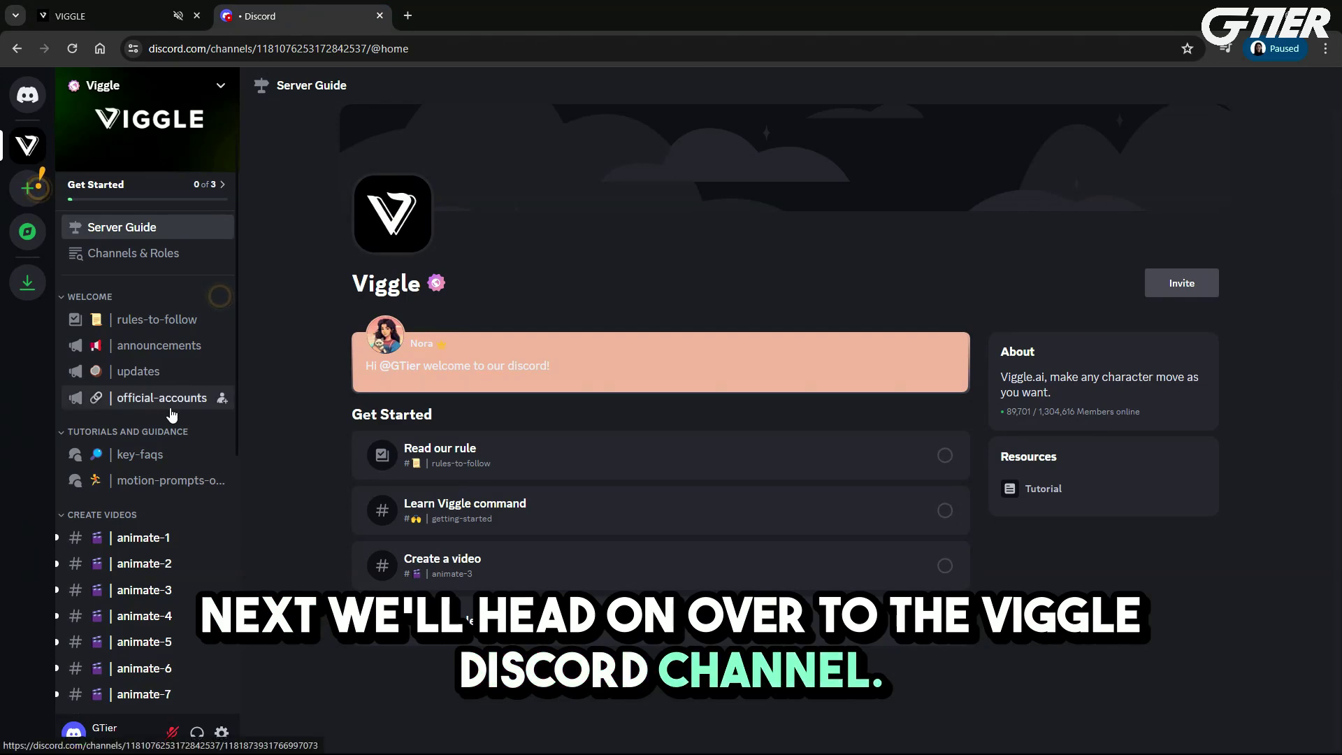
Open the animate-7 channel under Create Videos and begin an /animate command
scroll(162, 489, "down", 6)
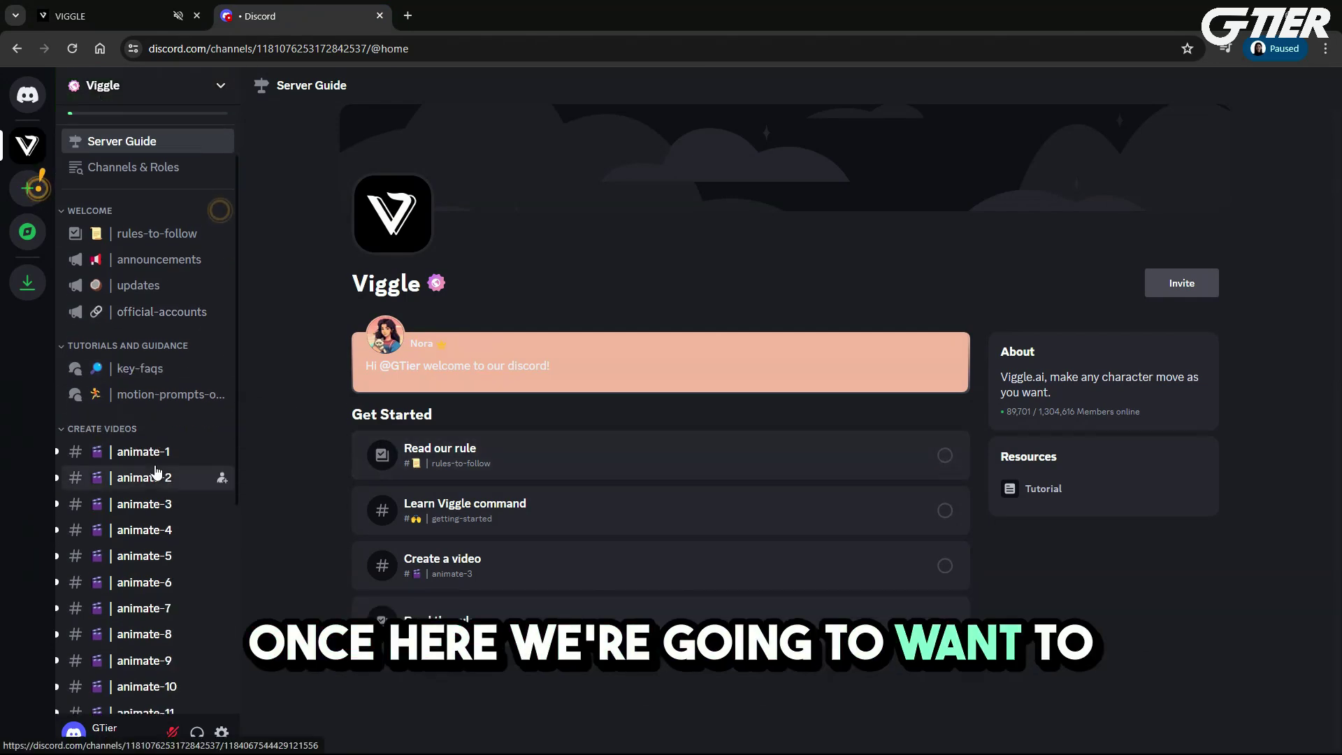
scroll(165, 570, "up", 5)
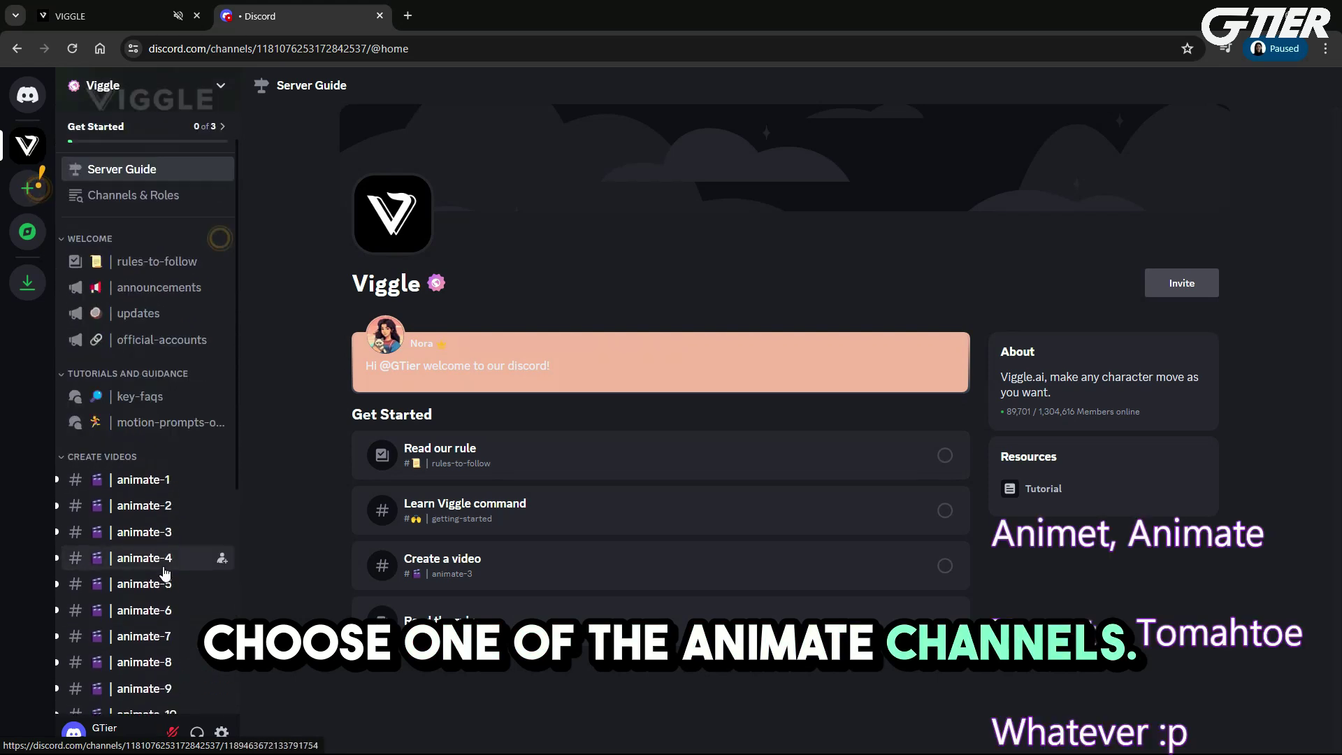
scroll(162, 563, "down", 3)
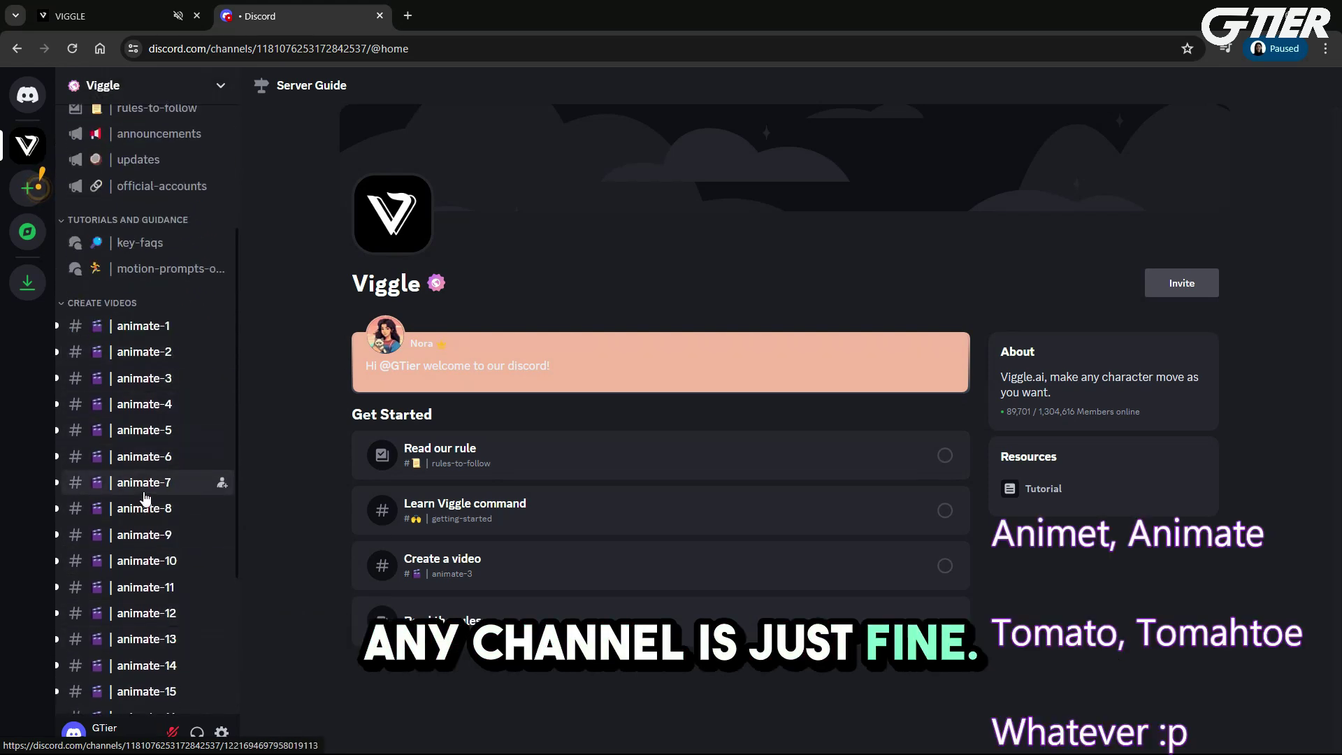
left_click(137, 489)
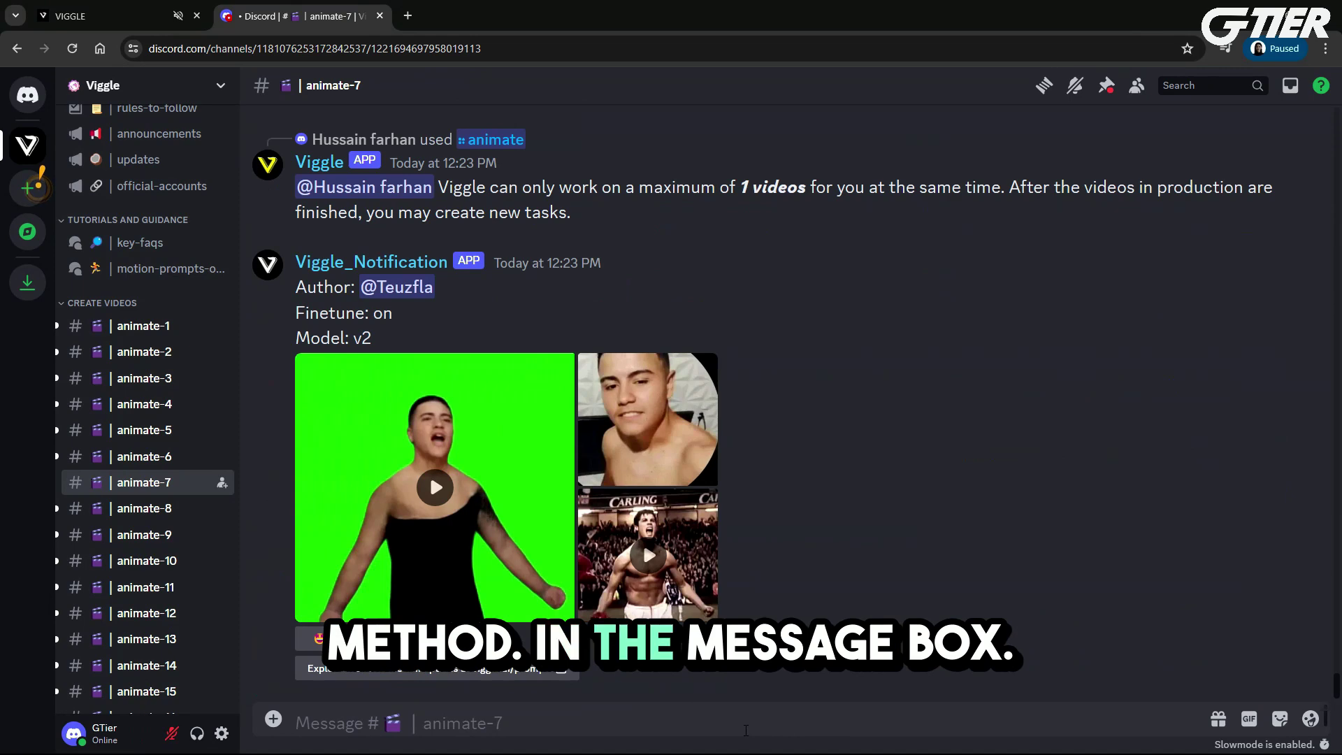
type("/animat")
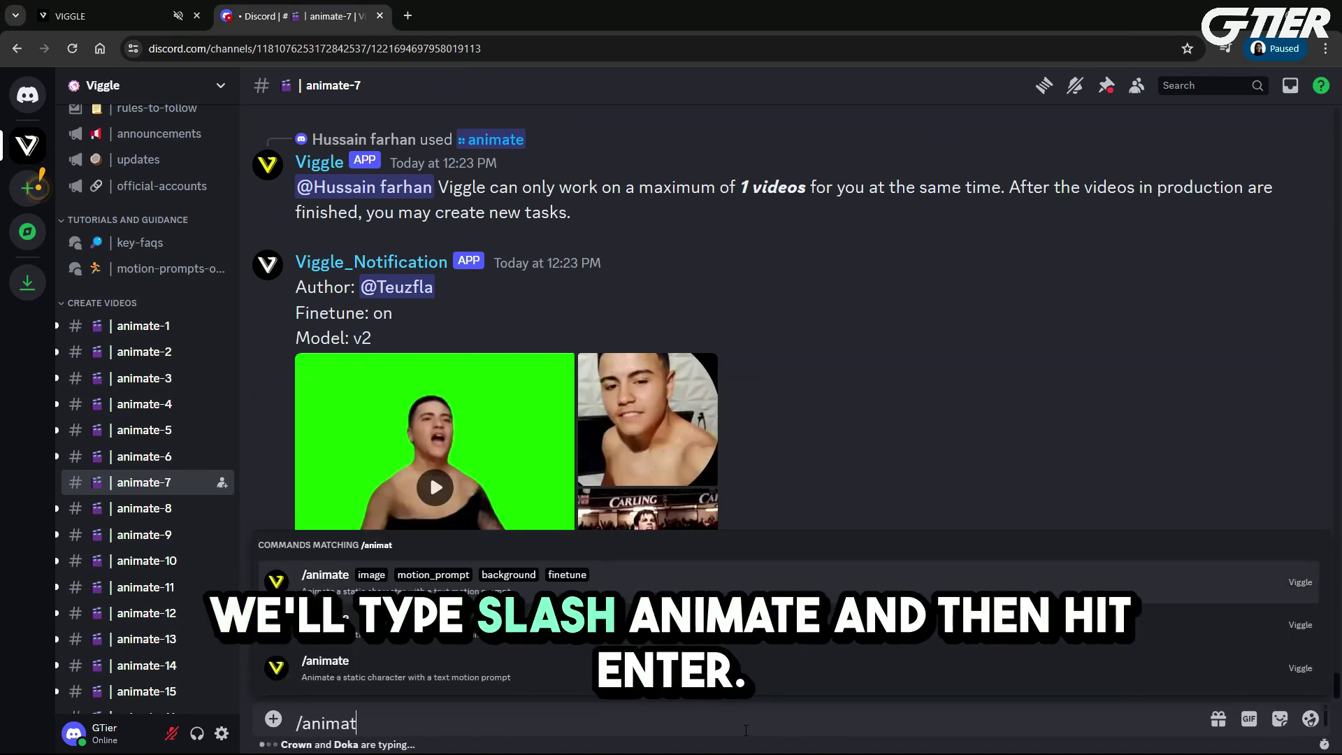
type("e")
Submit /animate with Example photo 1.jpg, motion $magnetic, background From template and finetune On
key("Return")
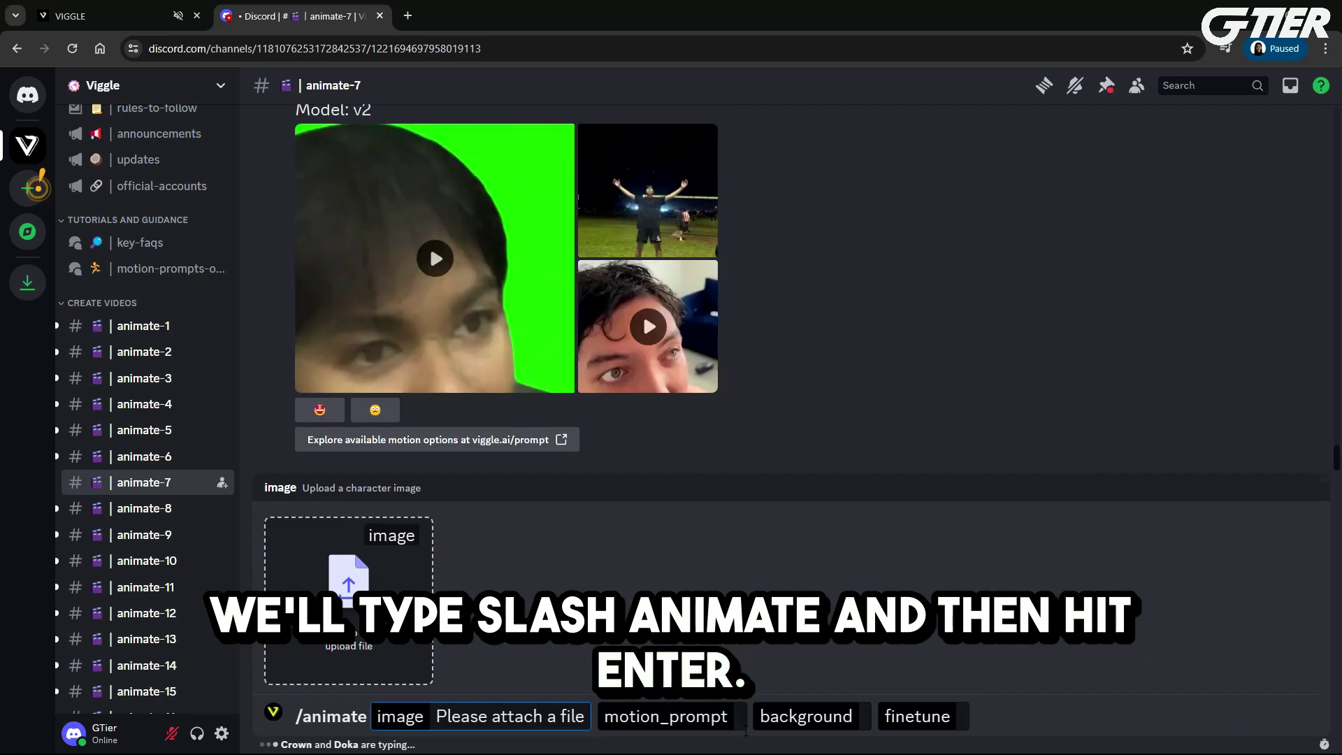
left_click_drag(4, 559, 362, 607)
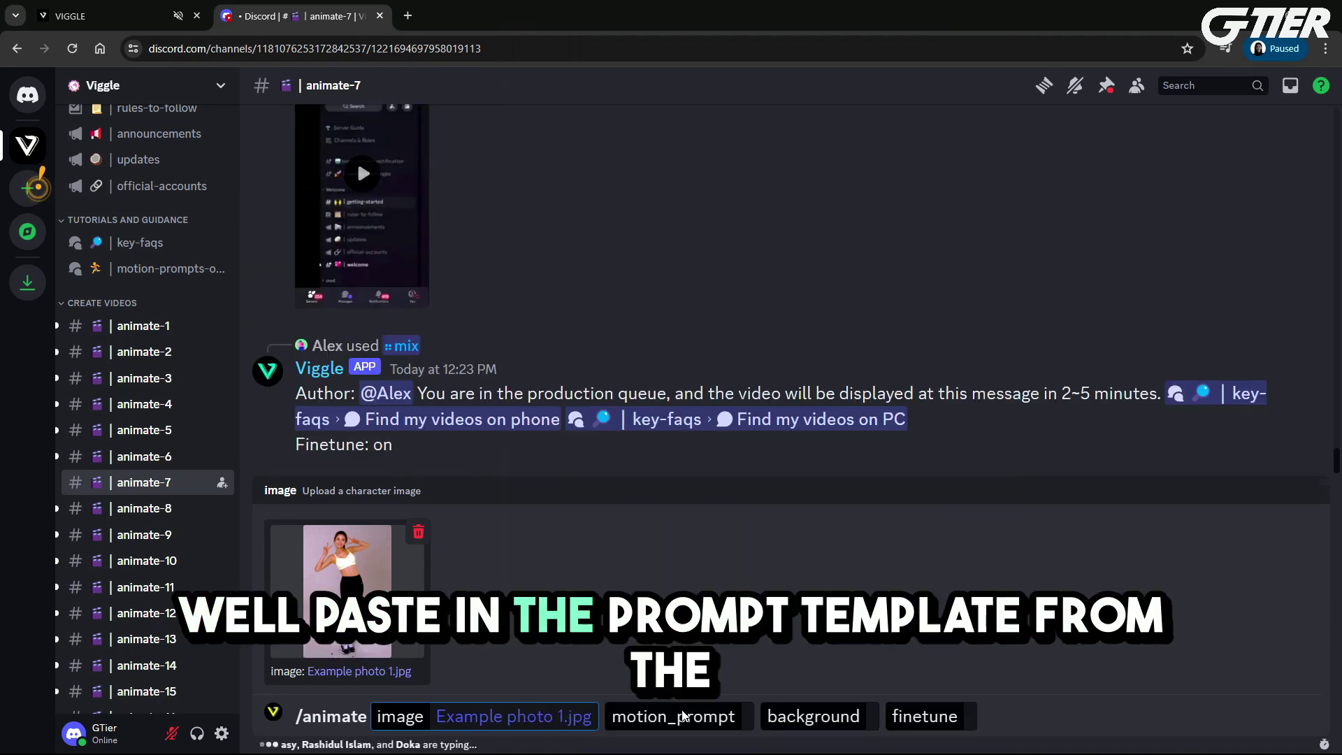
left_click(684, 715)
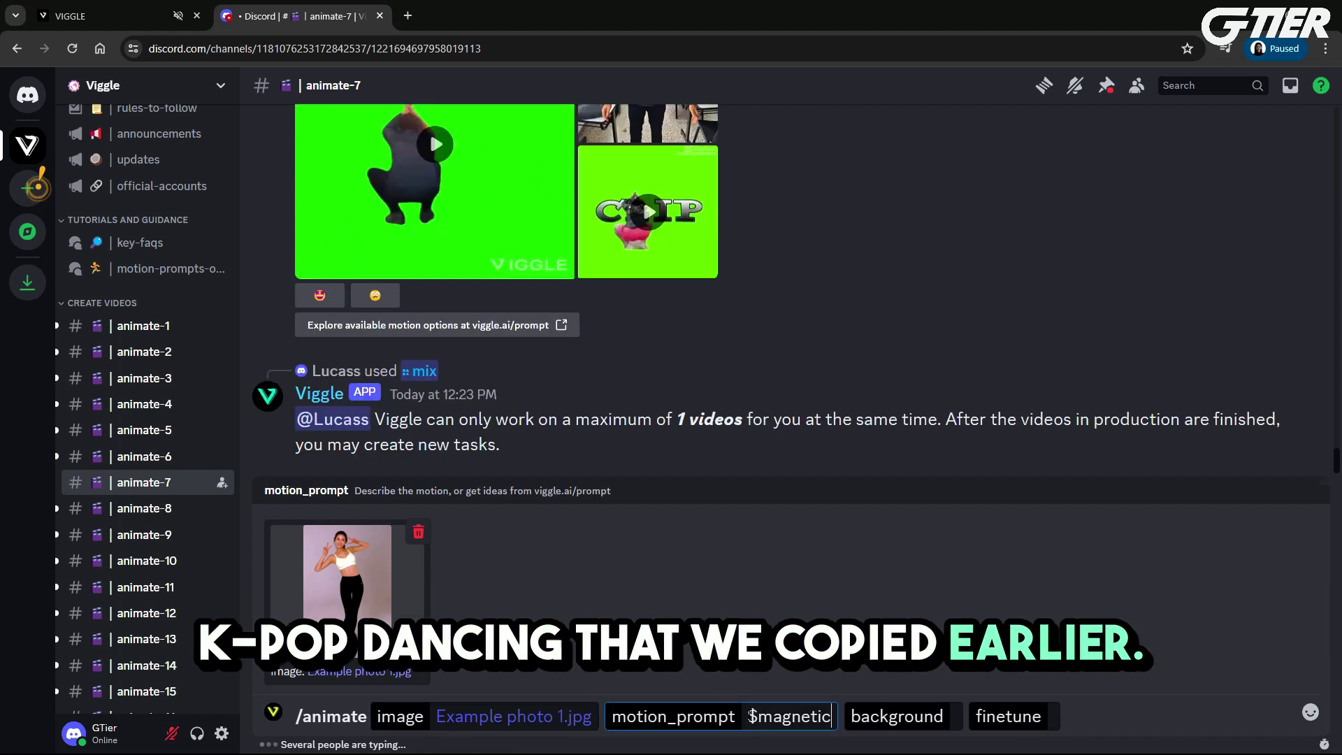
left_click(951, 720)
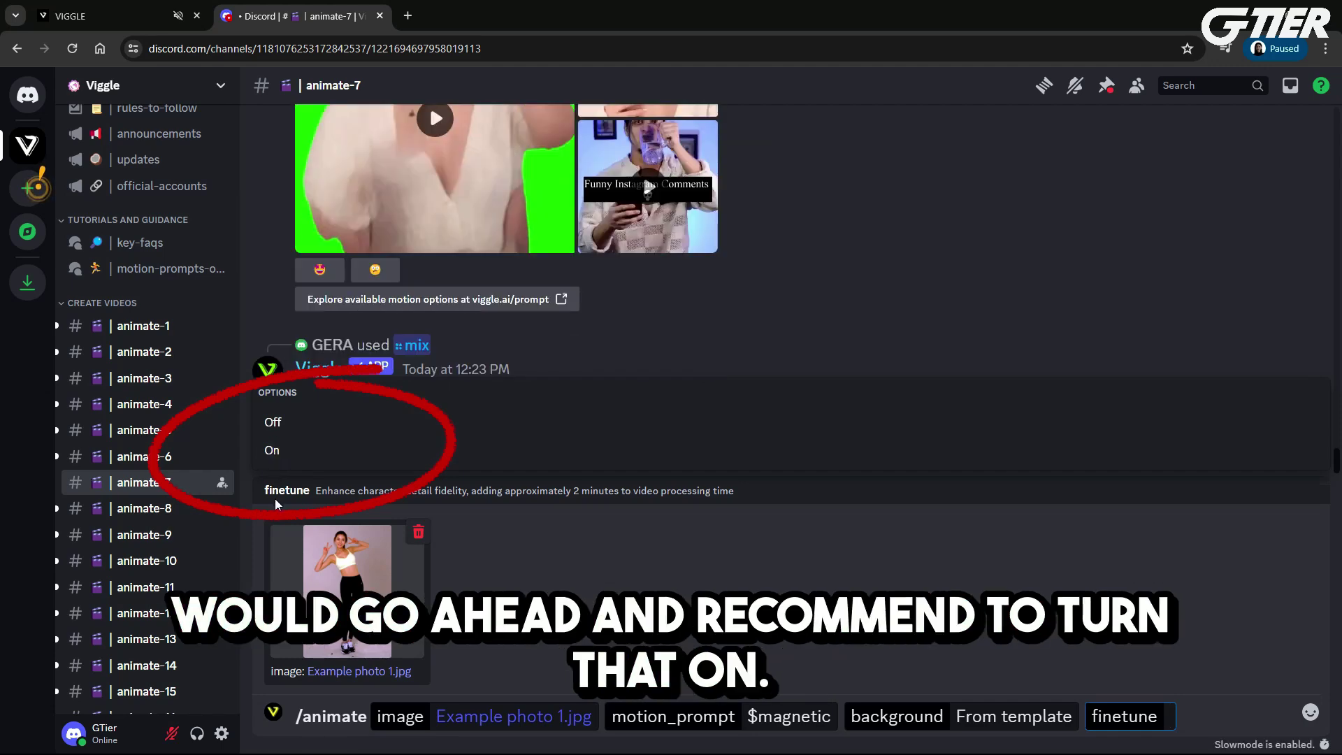
left_click(273, 450)
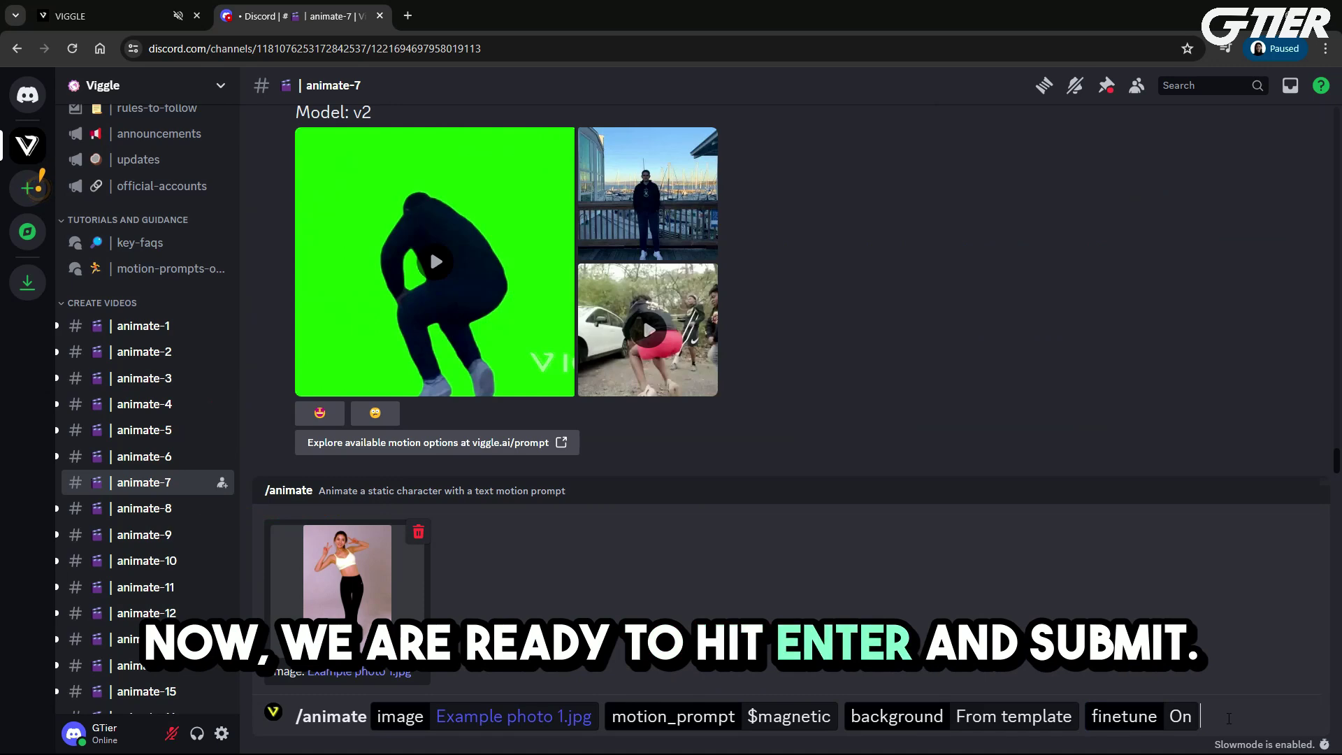
key("Return")
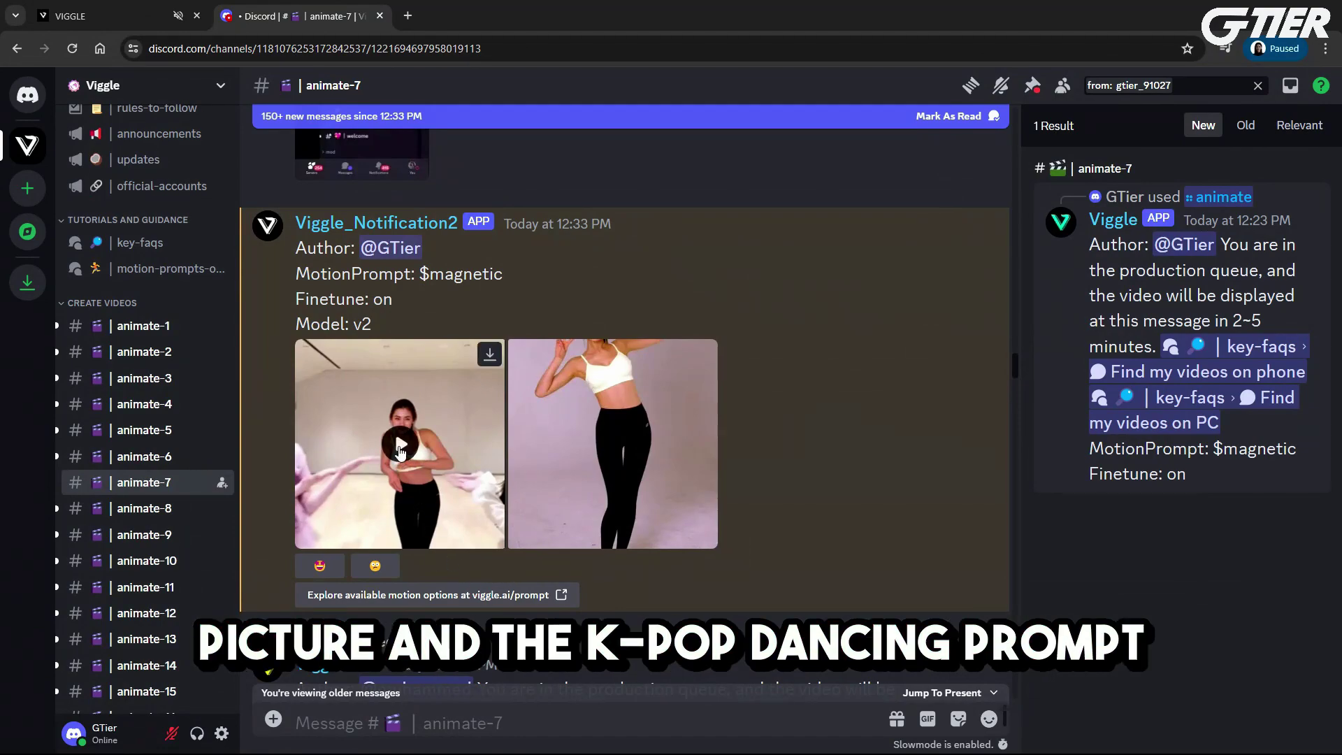
Play the finished $magnetic dance video and view it enlarged in the media viewer
left_click(400, 446)
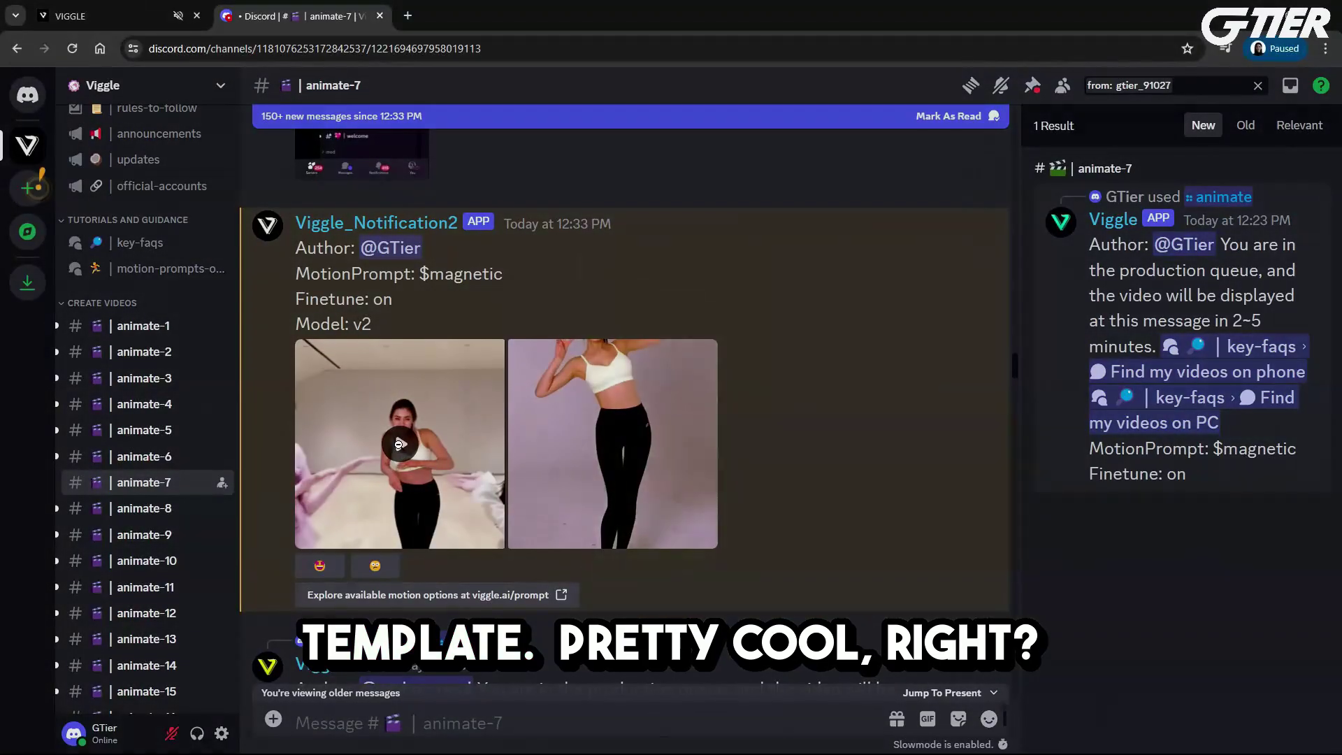
left_click(398, 444)
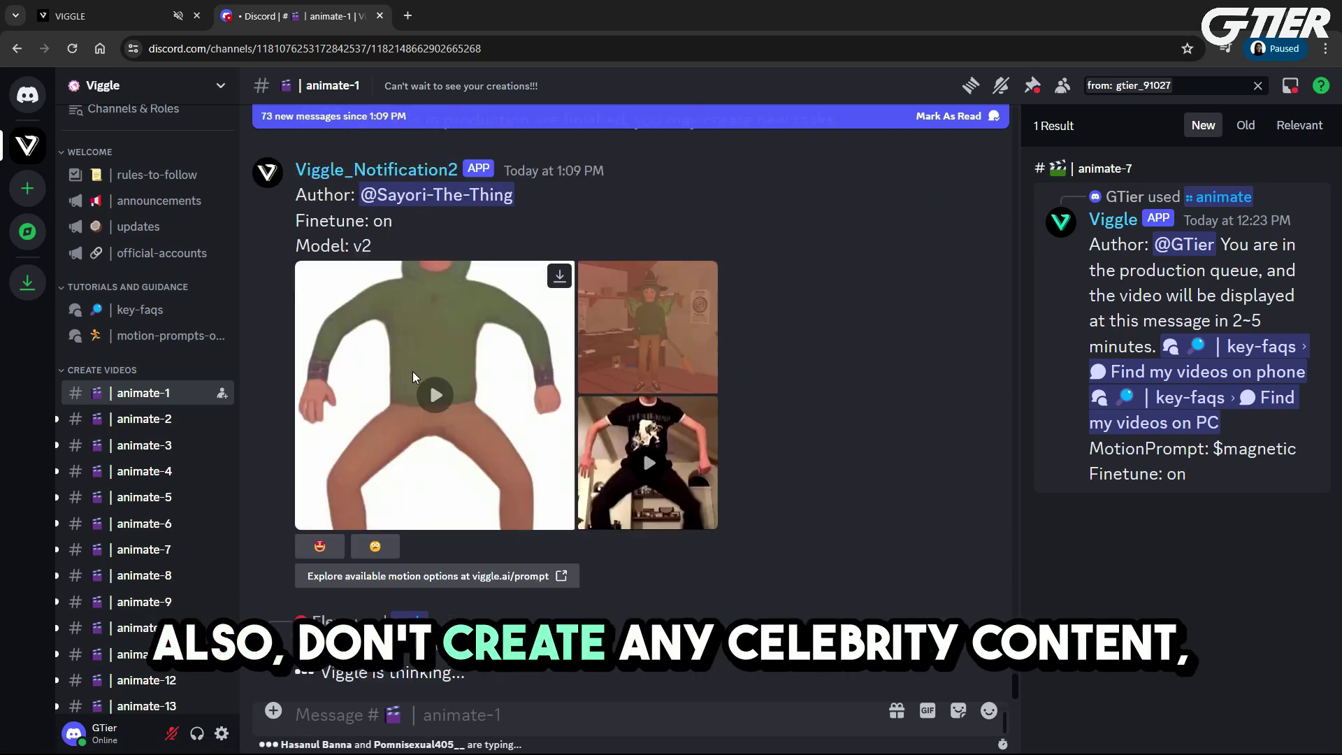
Open rules-to-follow and highlight rules 3 and 4 on celebrity content and photo consent
scroll(199, 311, "up", 3)
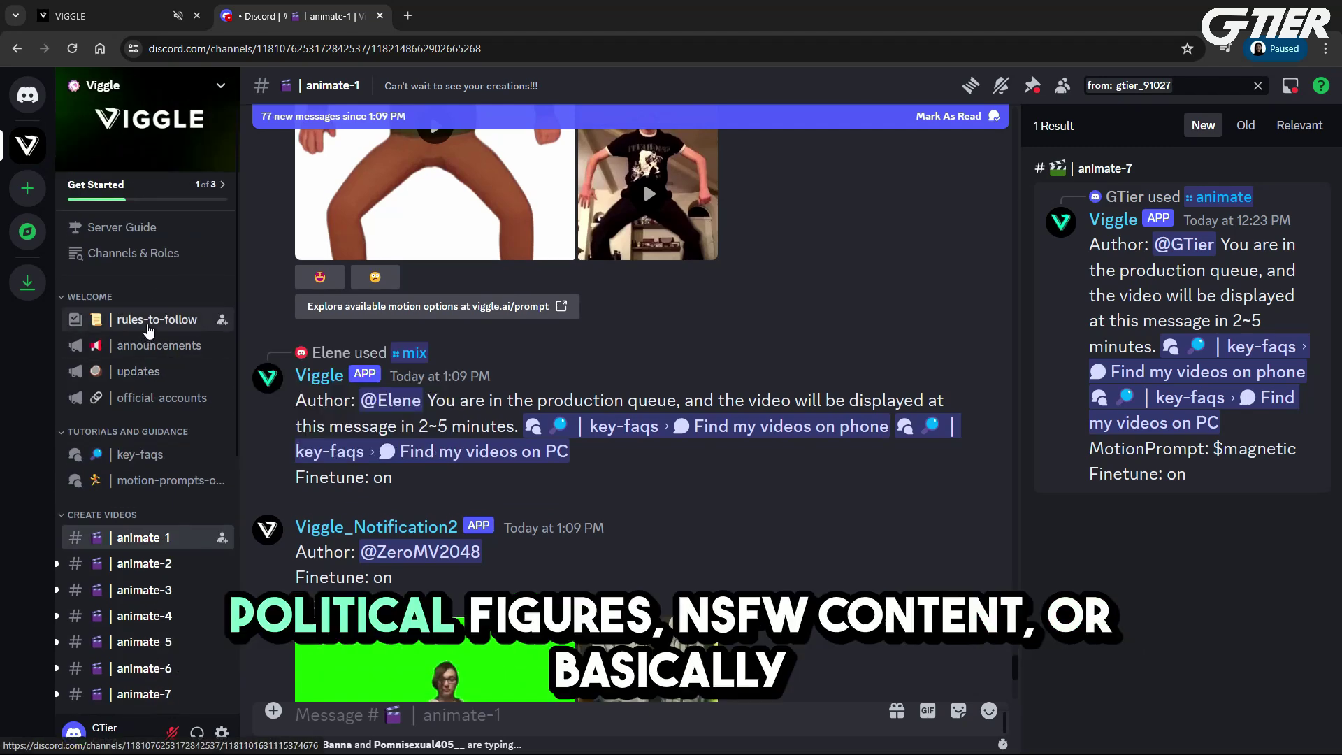
left_click(148, 323)
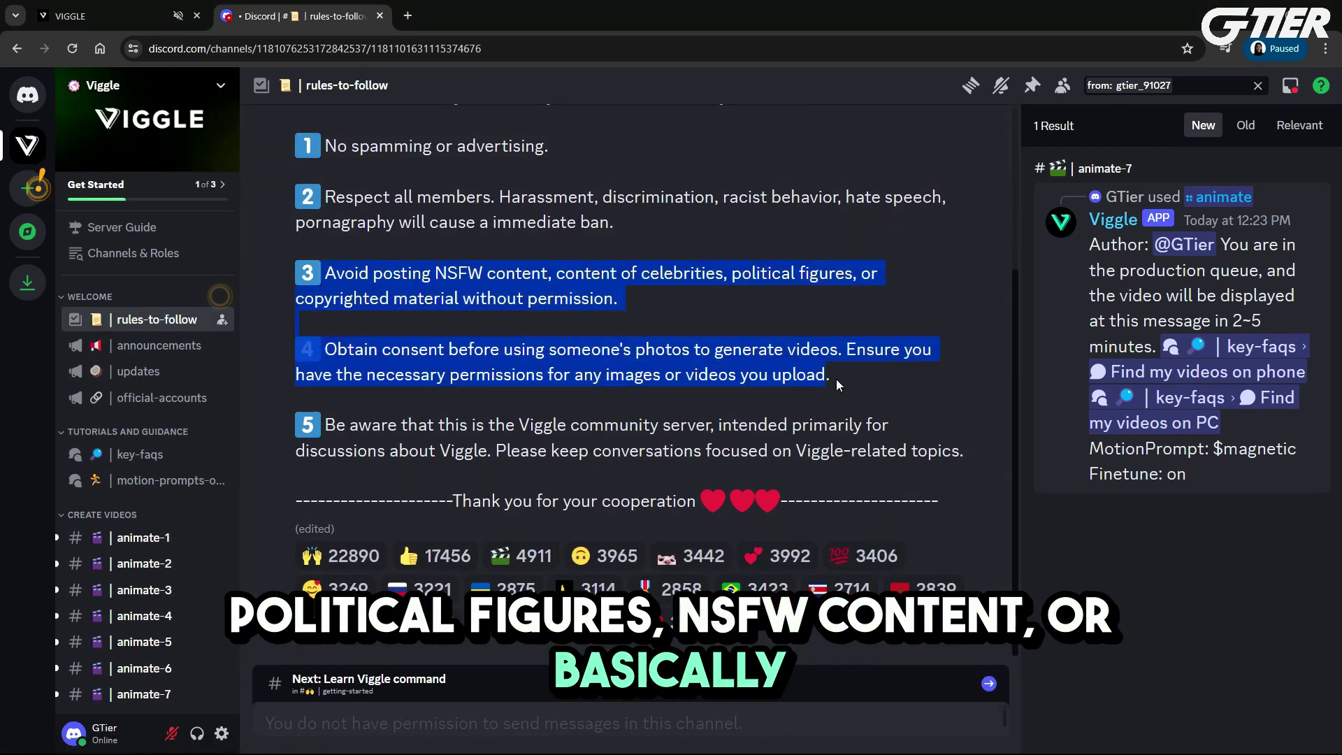
left_click_drag(839, 384, 880, 388)
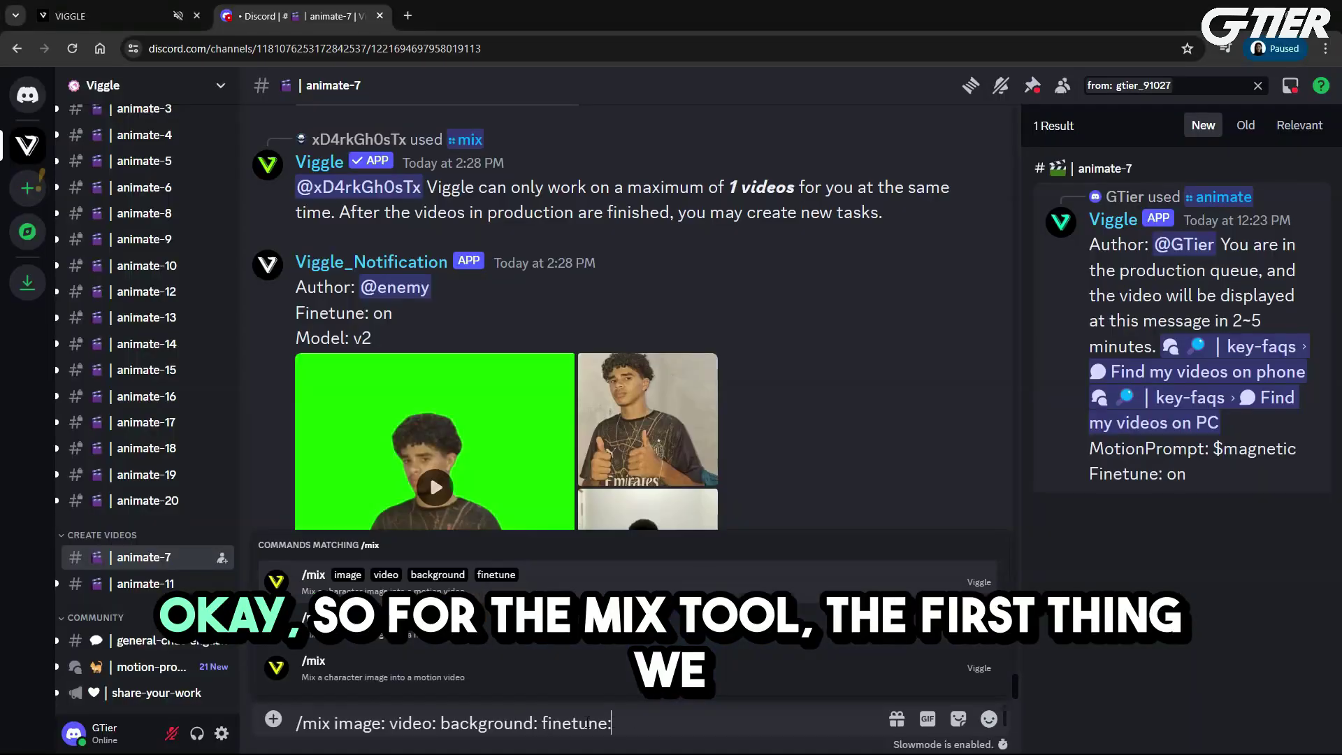
Send /mix with Example photo 1.jpg, Viggle AI Napoleon Dance_0.mp4, White background and finetune On
key("BackSpace")
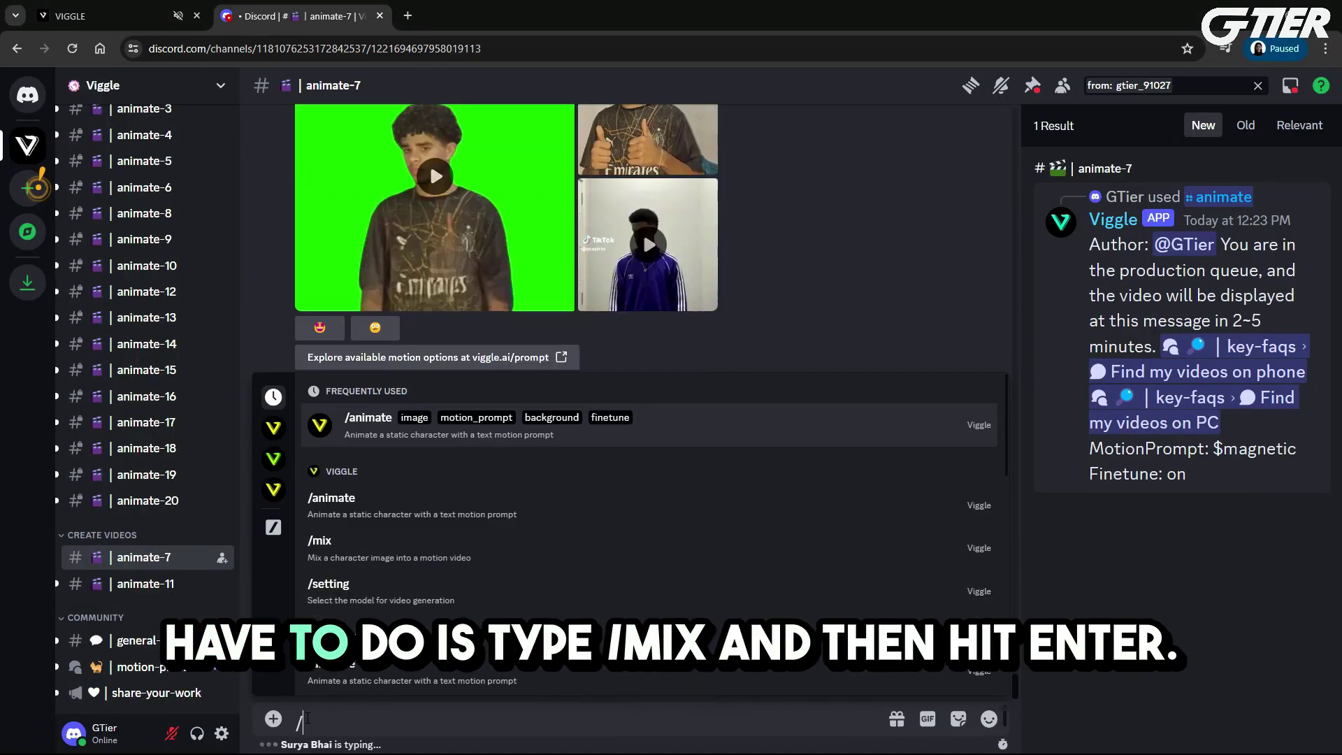
type("mix")
key("Return")
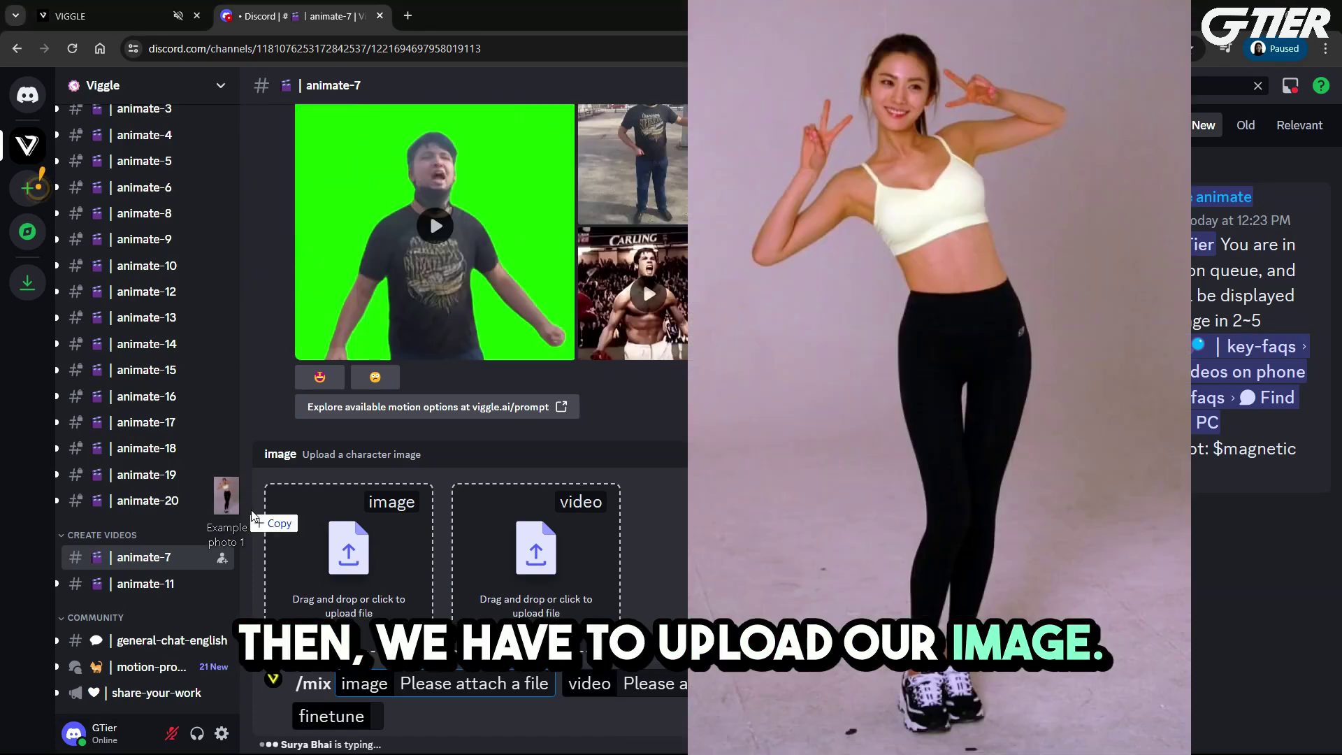
left_click_drag(309, 600, 328, 586)
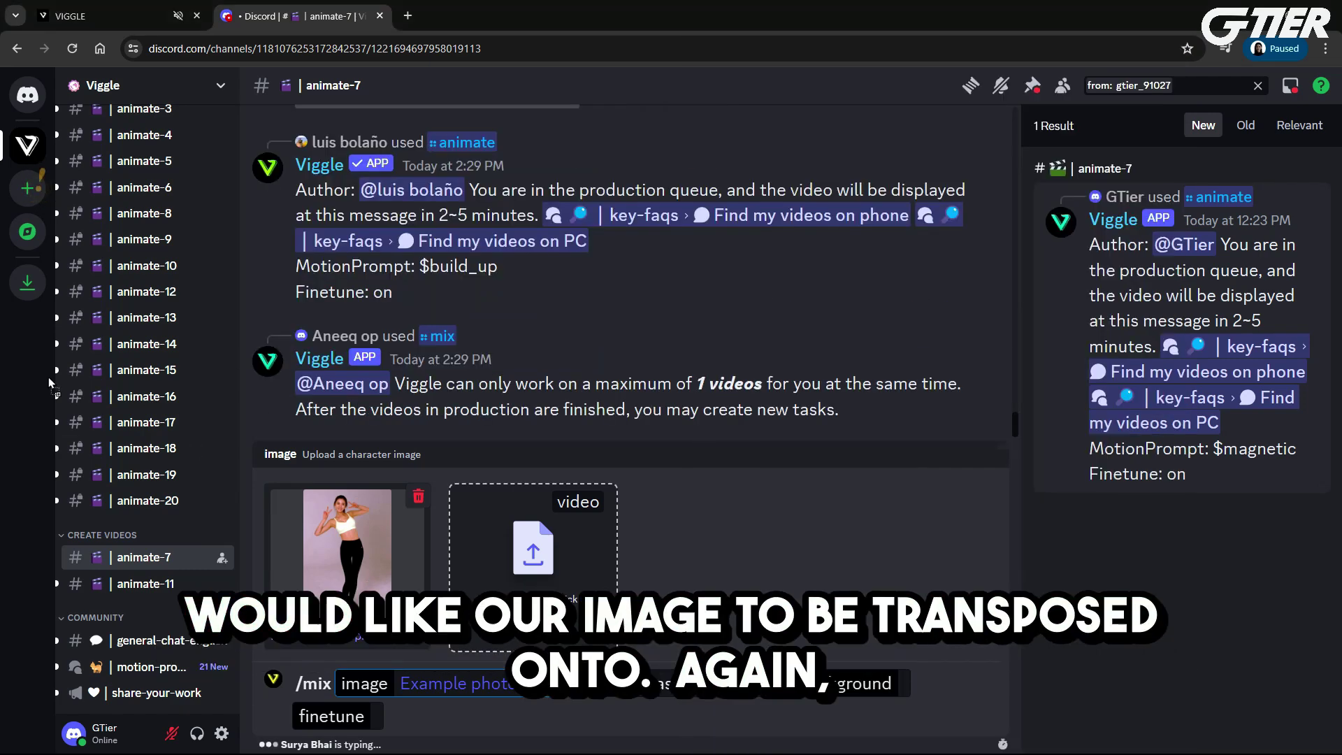
left_click_drag(533, 552, 484, 584)
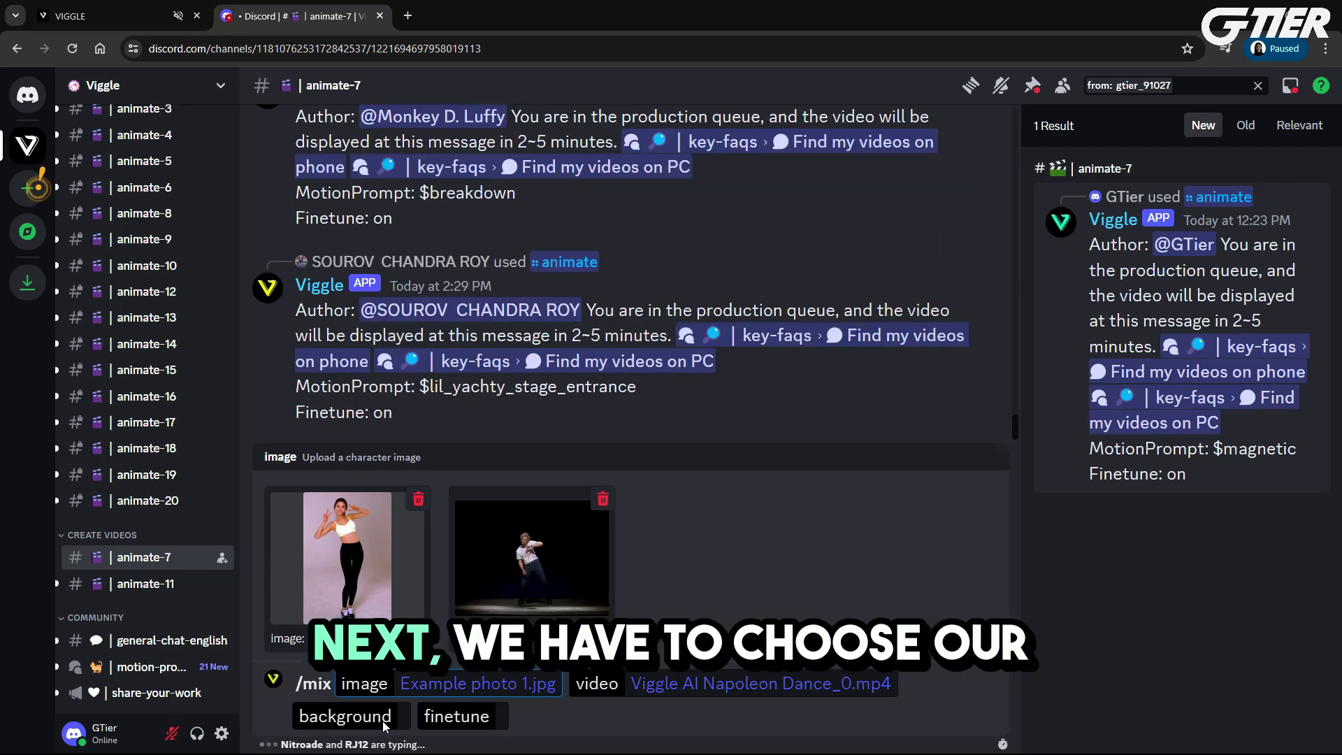
left_click(345, 716)
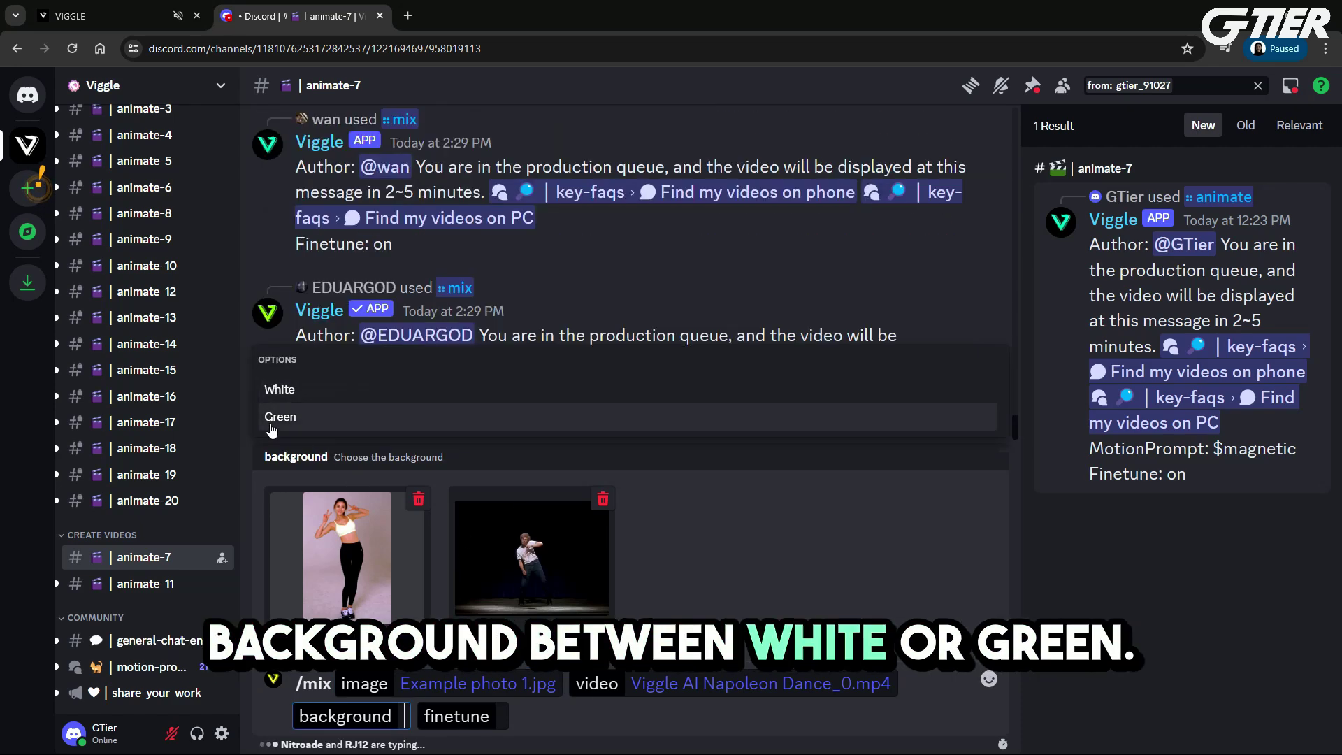
left_click(278, 397)
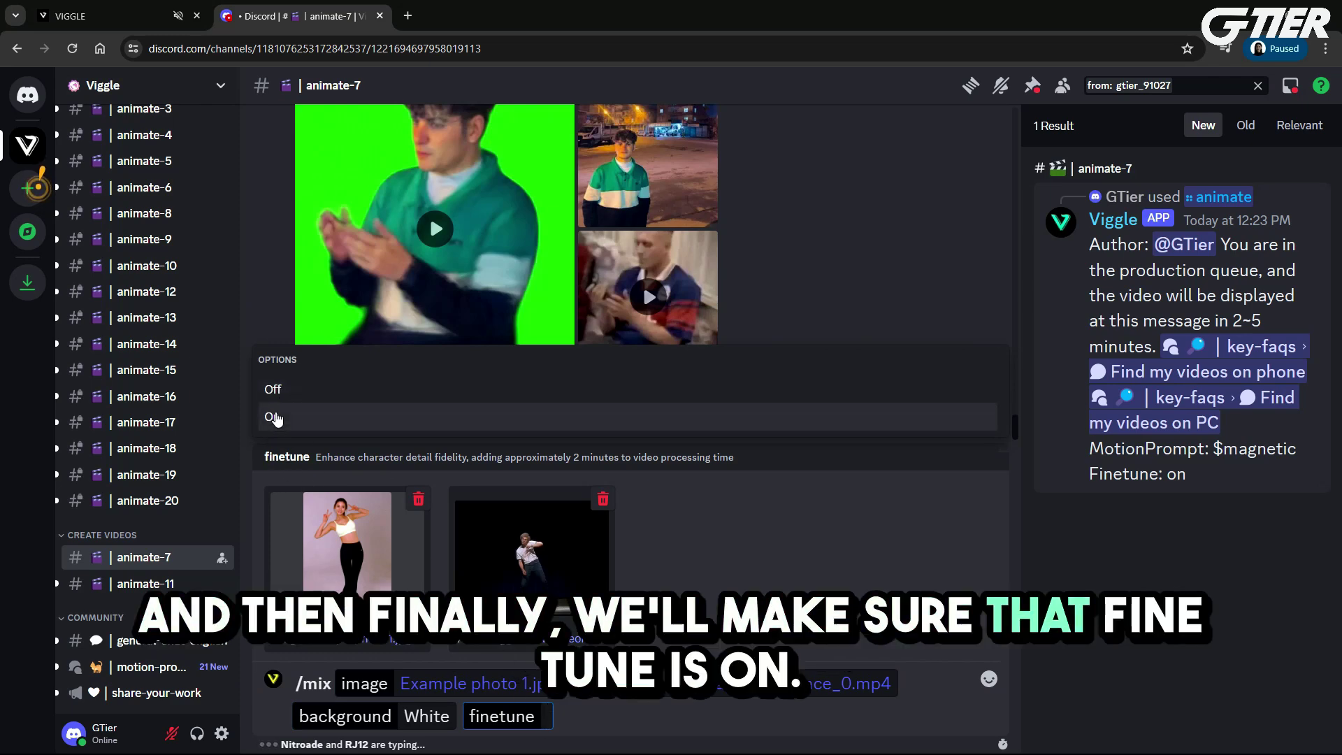
left_click(269, 417)
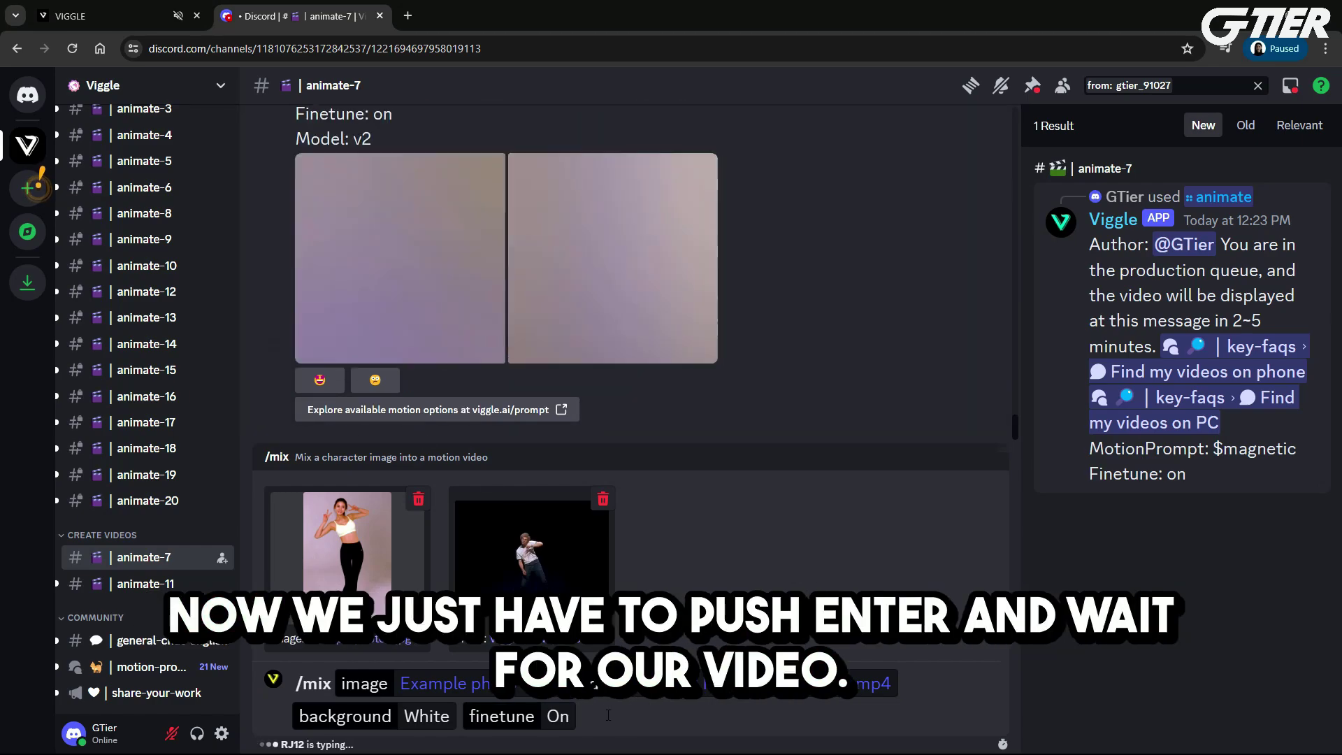
key("Return")
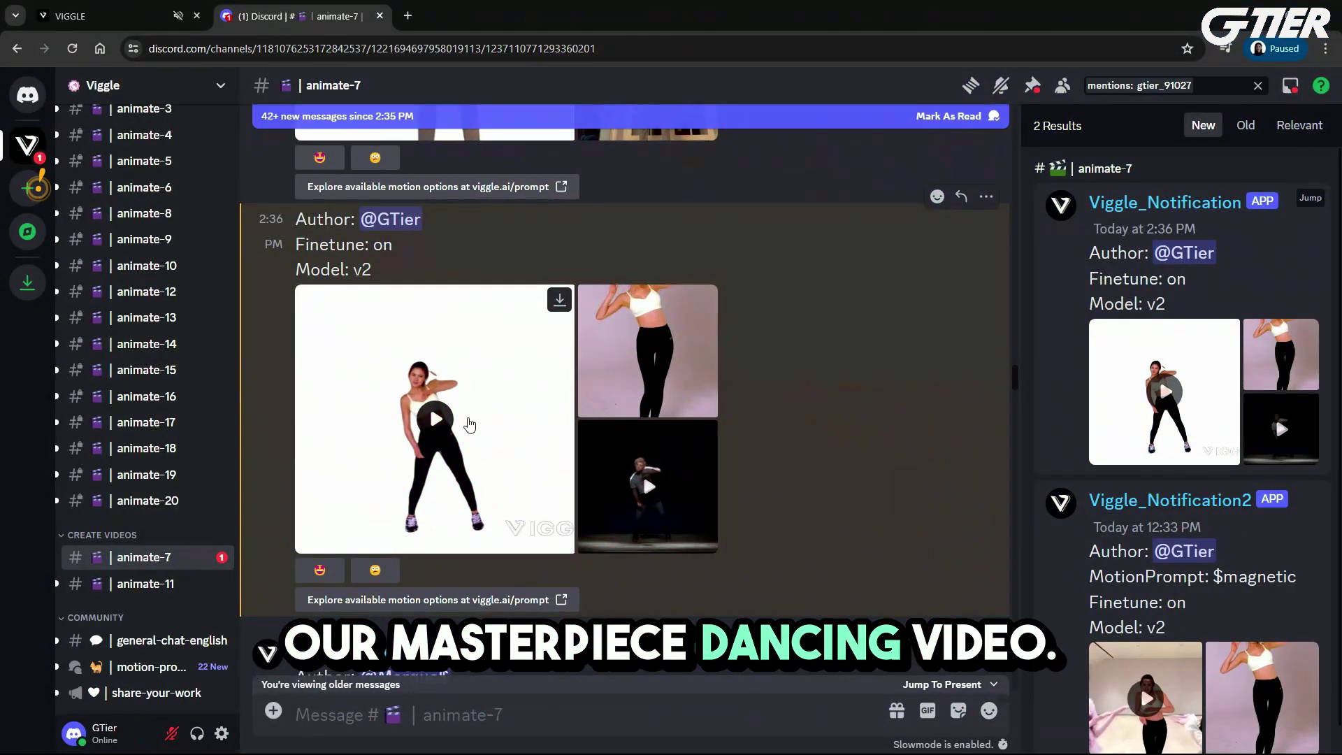
Watch the finished white-background clip full size and open the source photo in a new tab
left_click(439, 421)
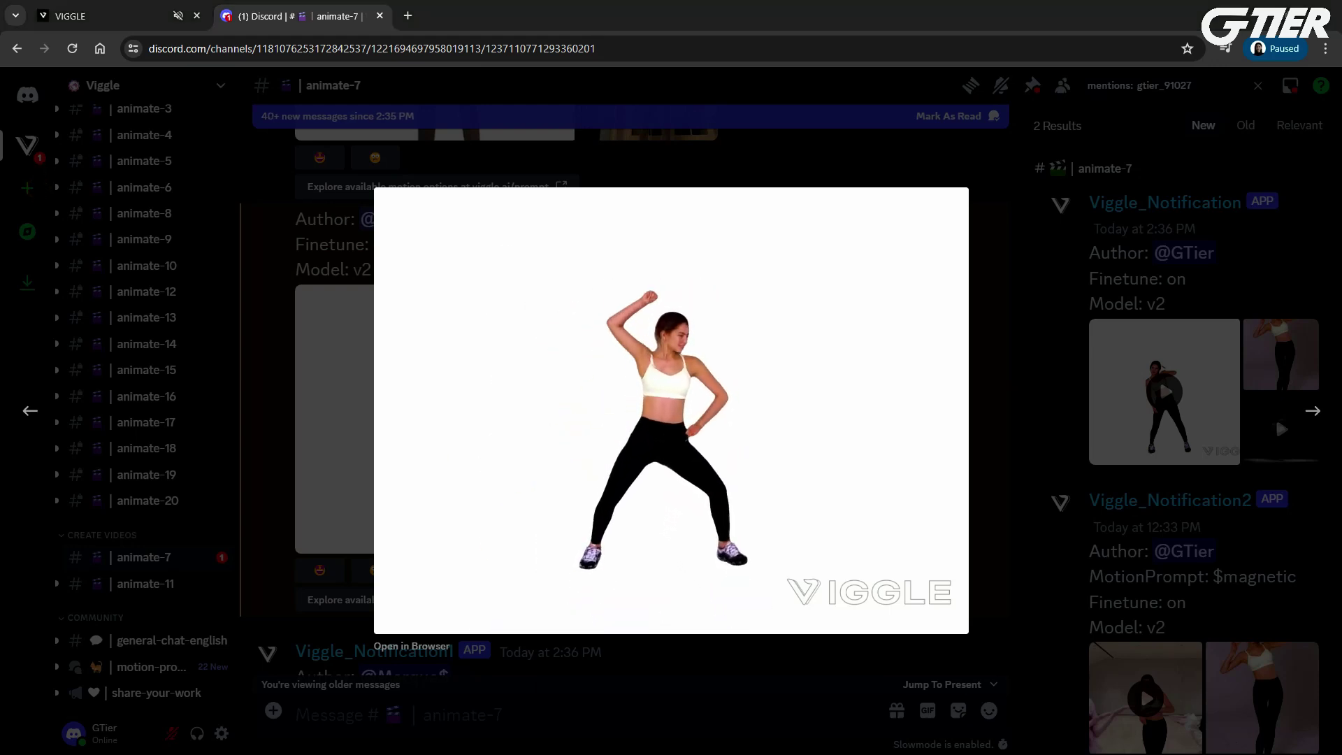
key("Escape")
middle_click(624, 482)
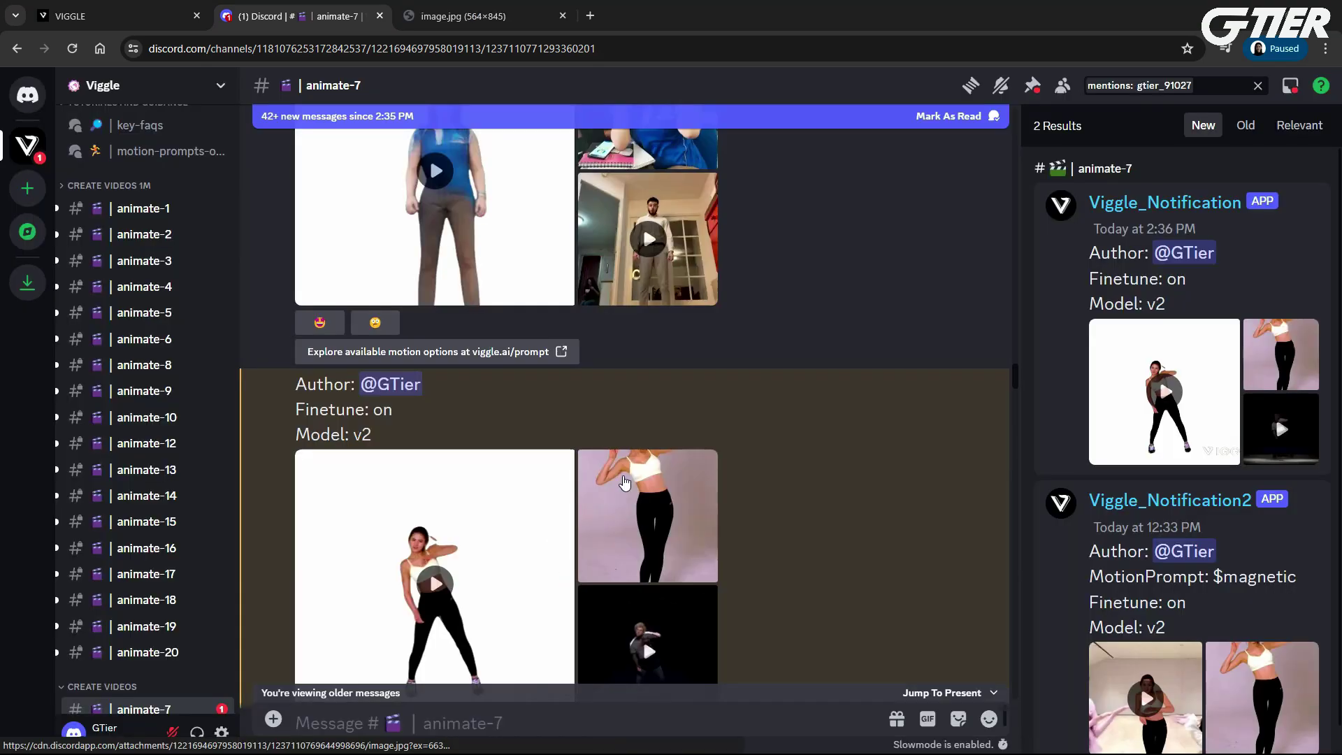
View the source photo full size, then switch to the animate-1 channel
left_click(624, 482)
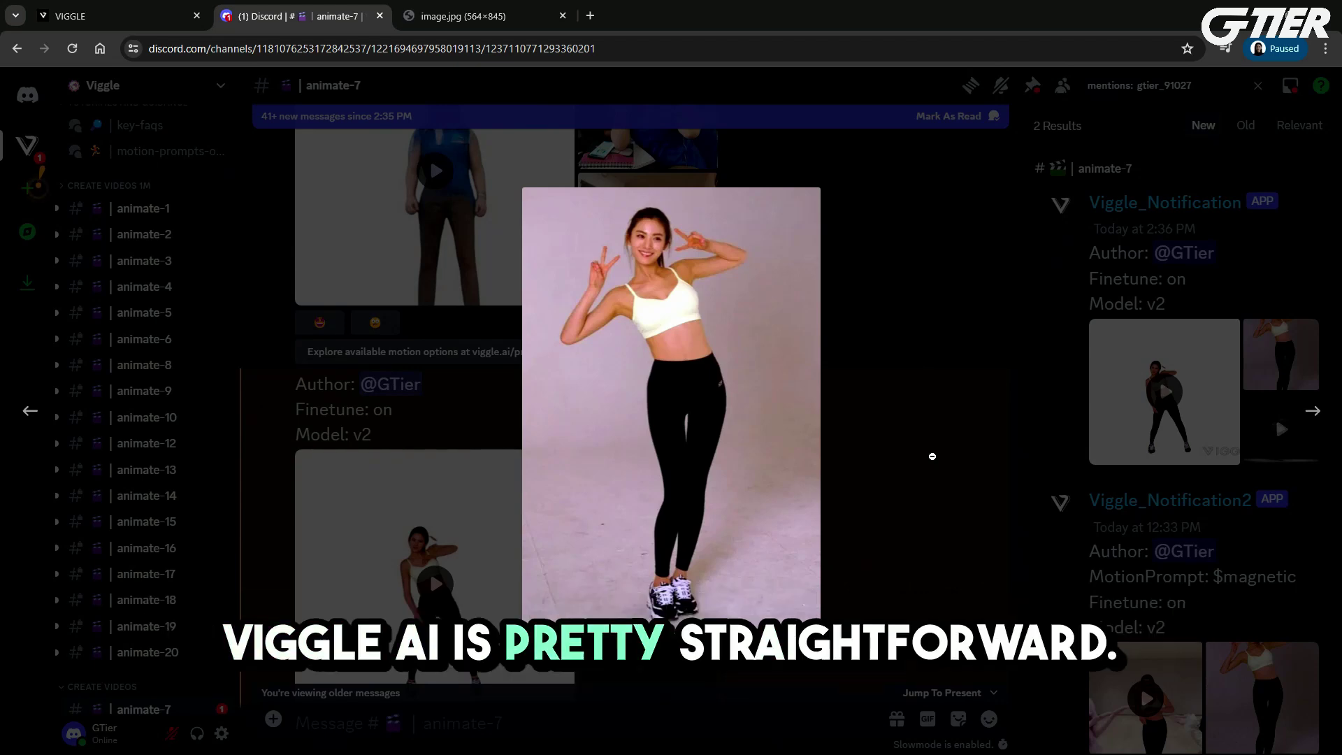
left_click(932, 456)
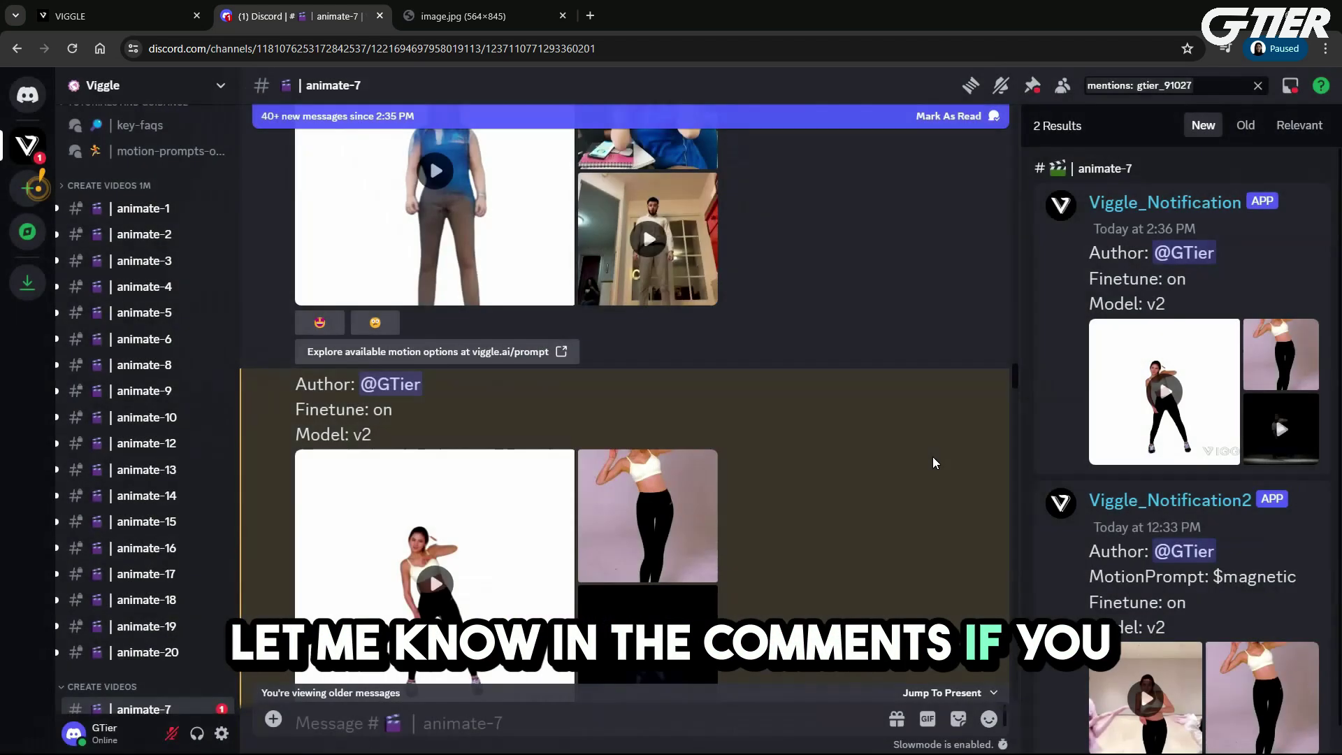
scroll(284, 405, "up", 10)
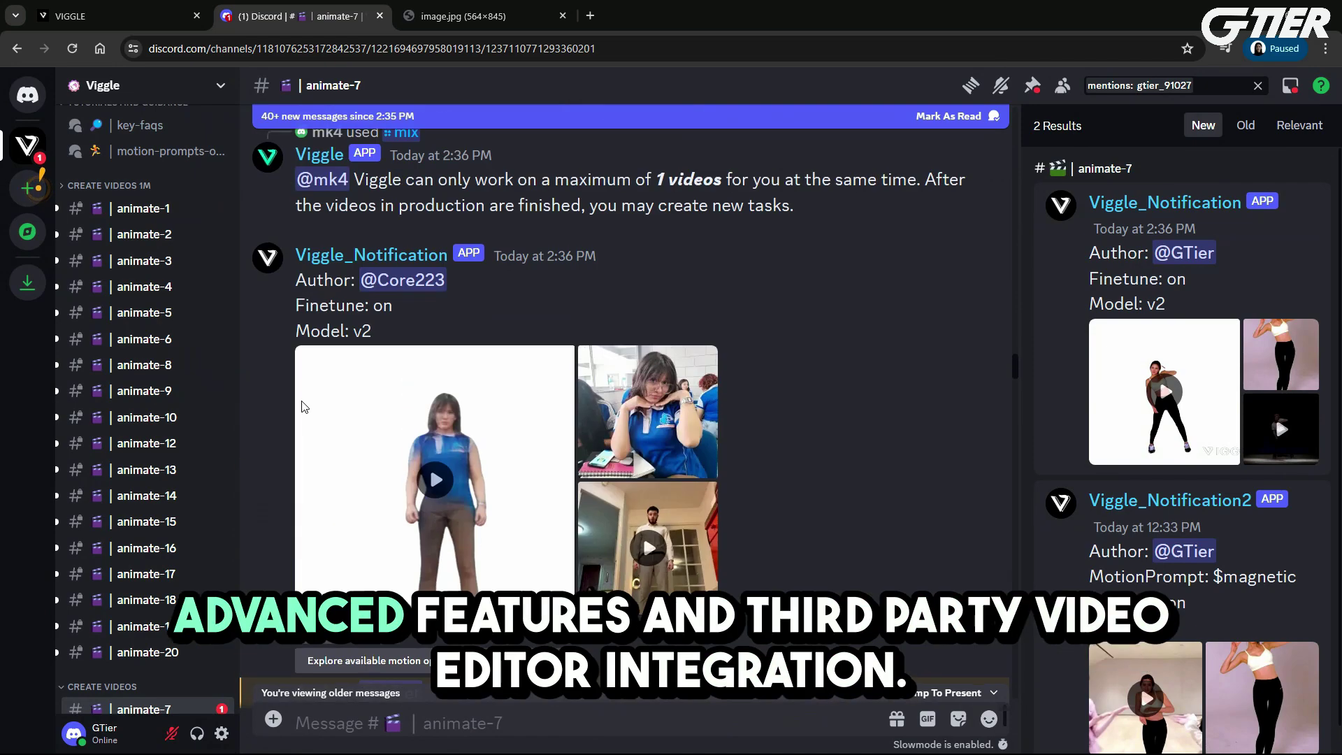
left_click(142, 213)
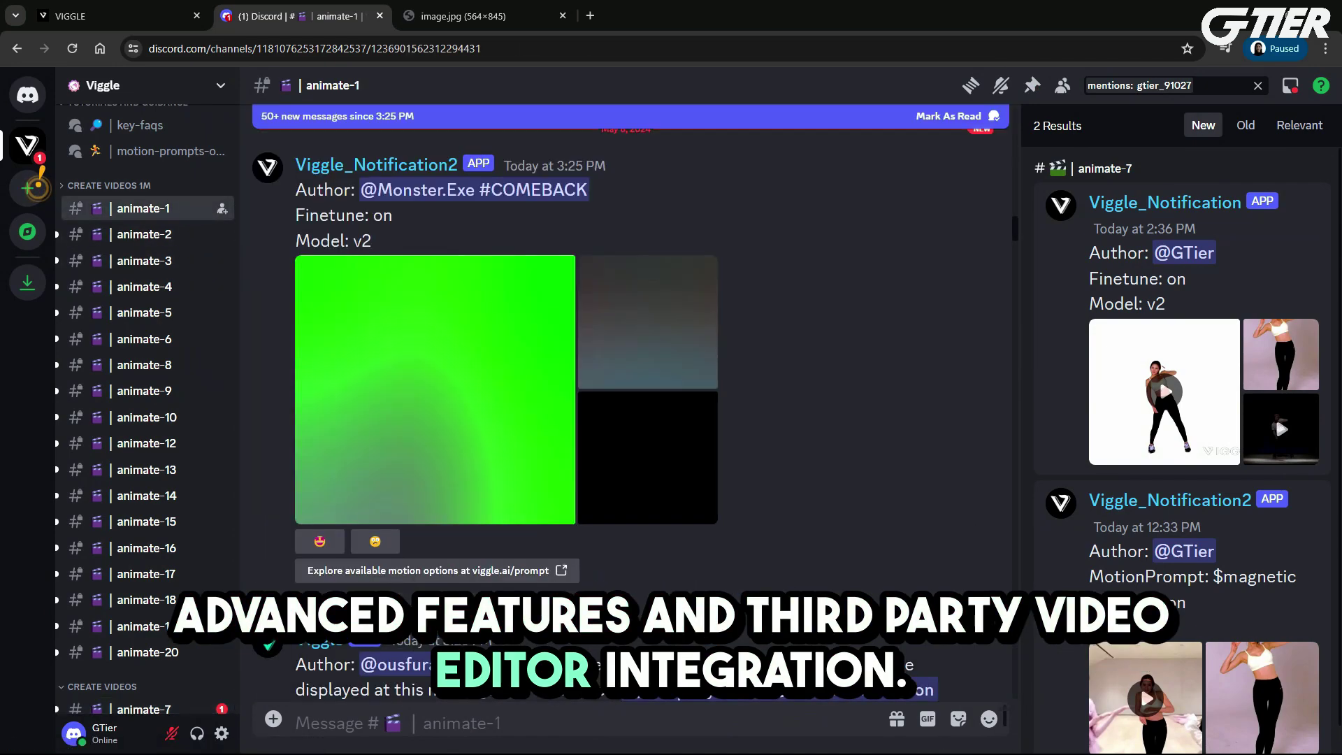
Return to animate-7 and jump to its newest messages
scroll(1016, 236, "down", 10)
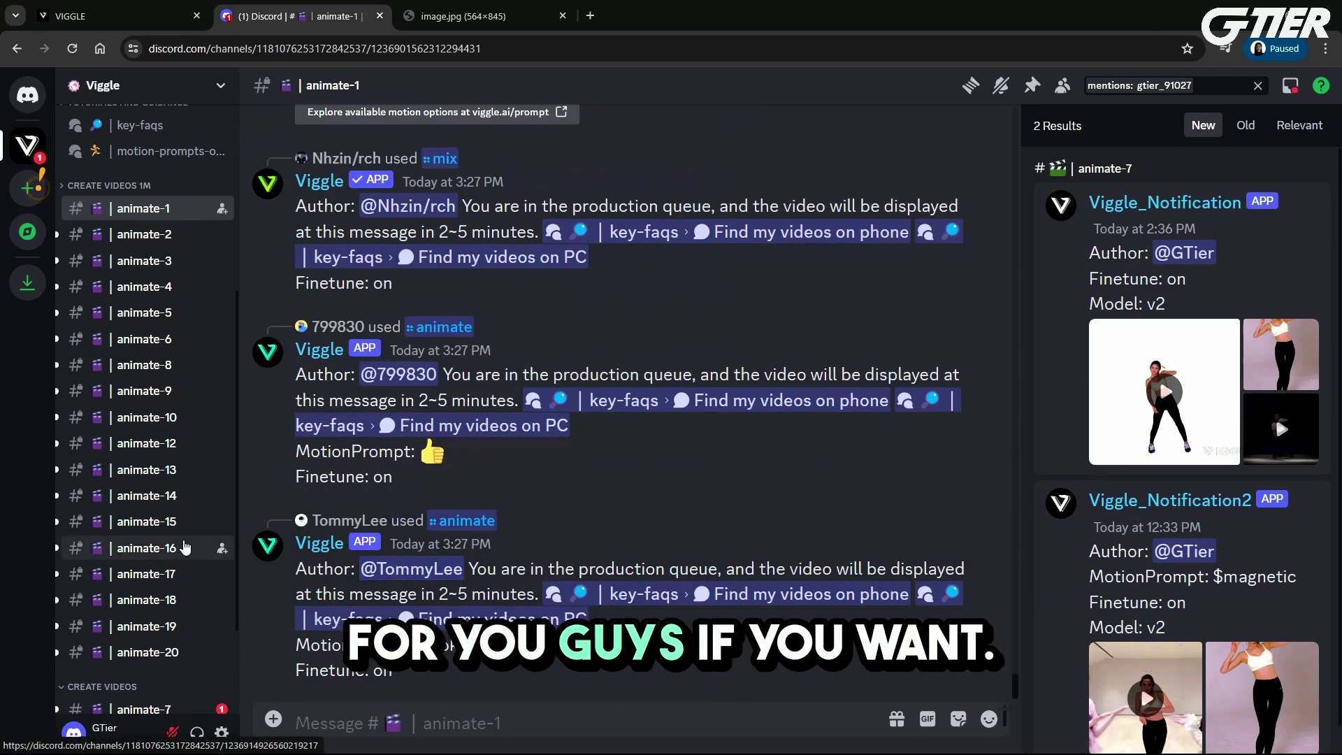
scroll(161, 556, "down", 2)
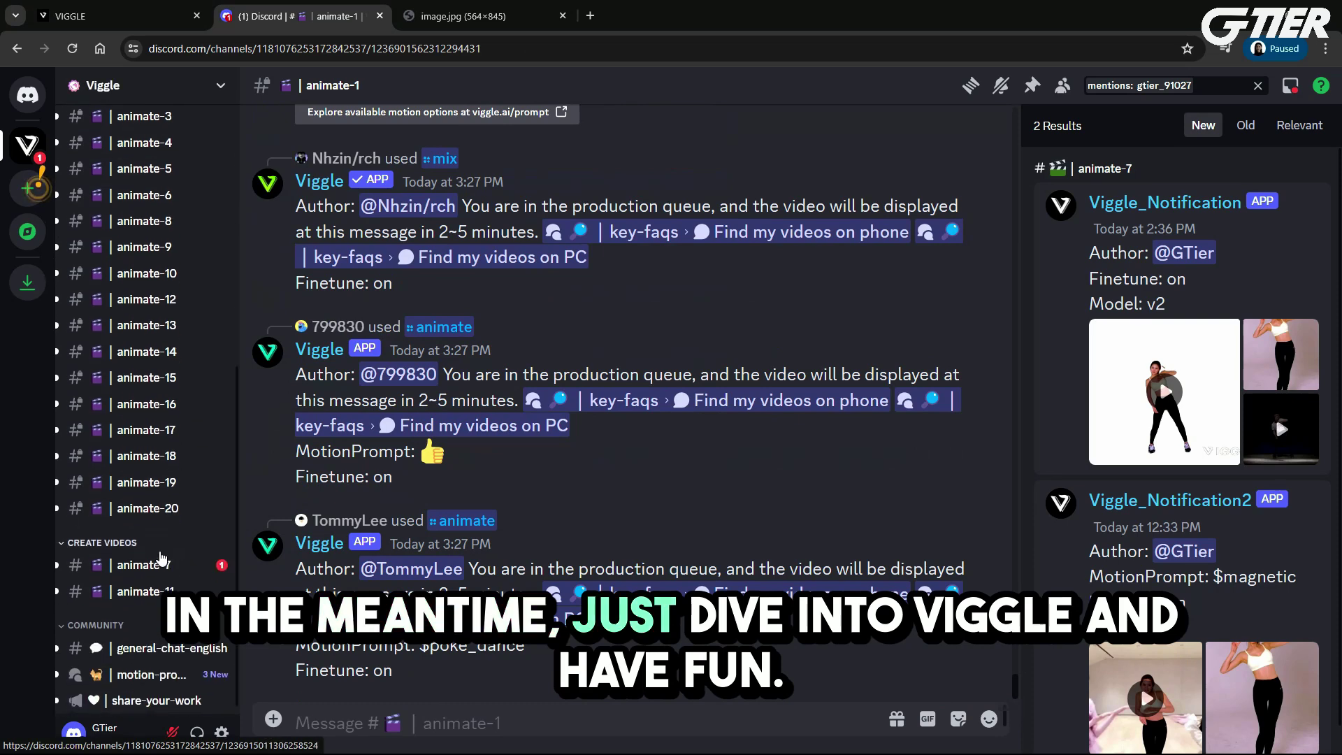
left_click(153, 566)
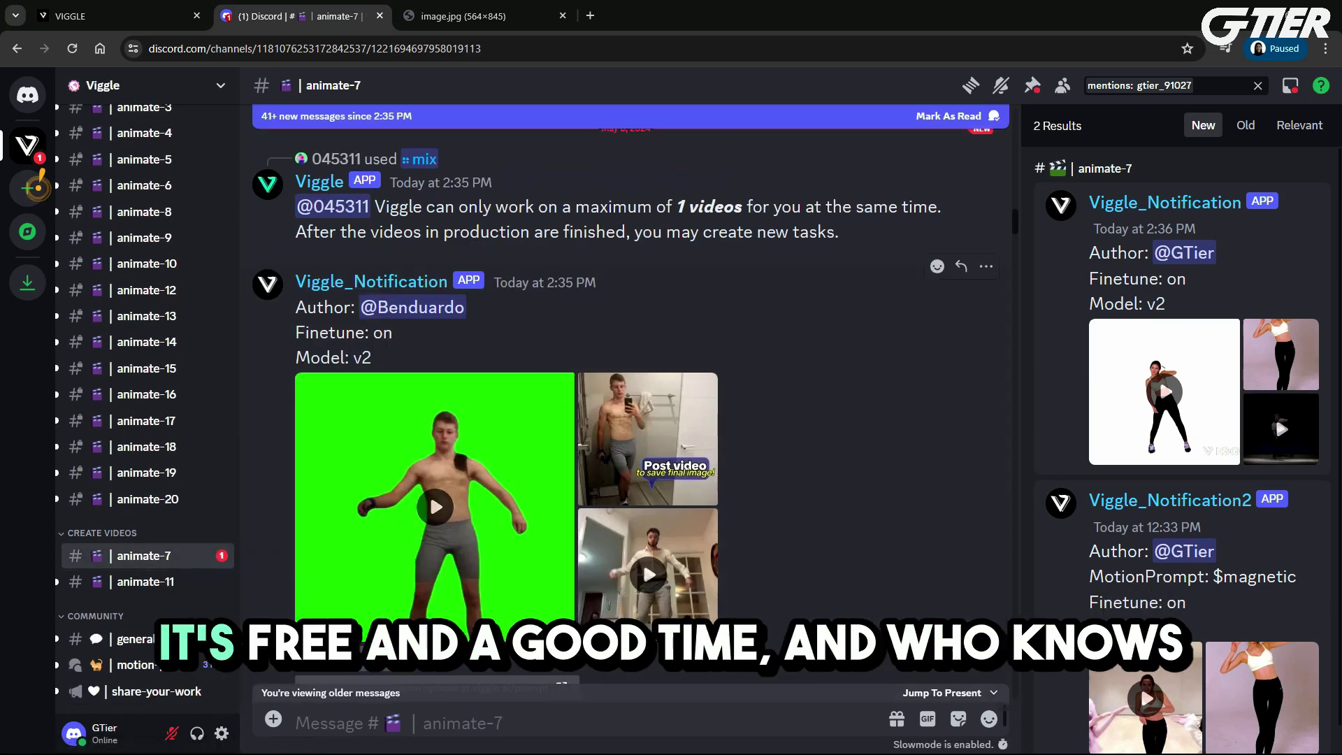
left_click(927, 698)
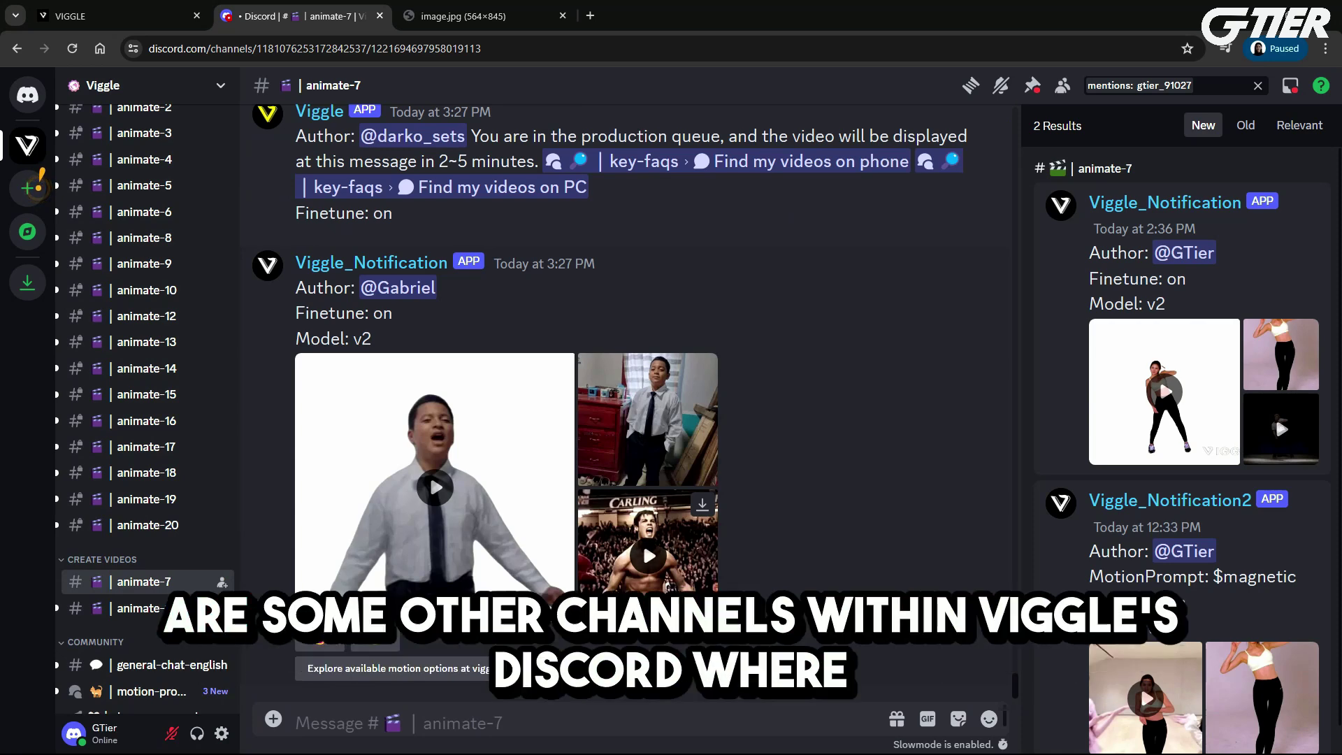
scroll(176, 540, "down", 1)
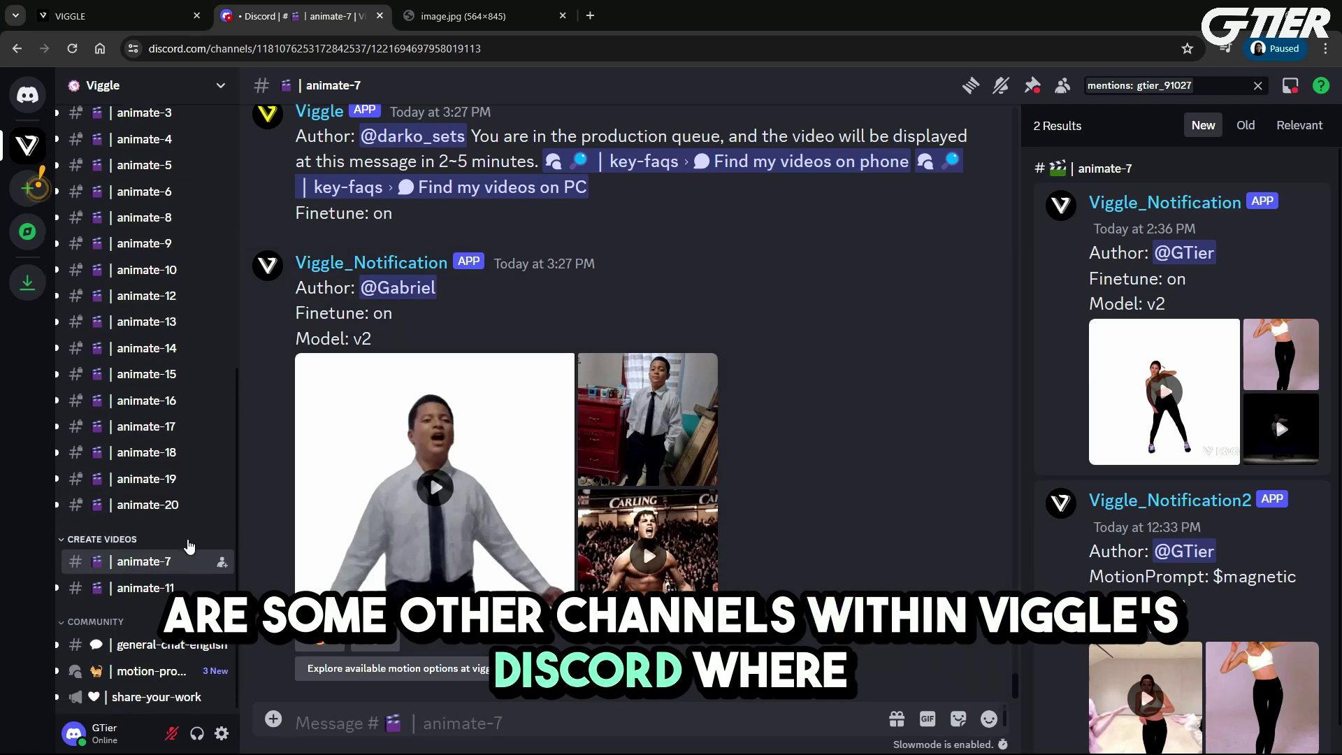
Browse the latest general-chat-english messages and share-your-work, ending in animate-11
left_click(153, 639)
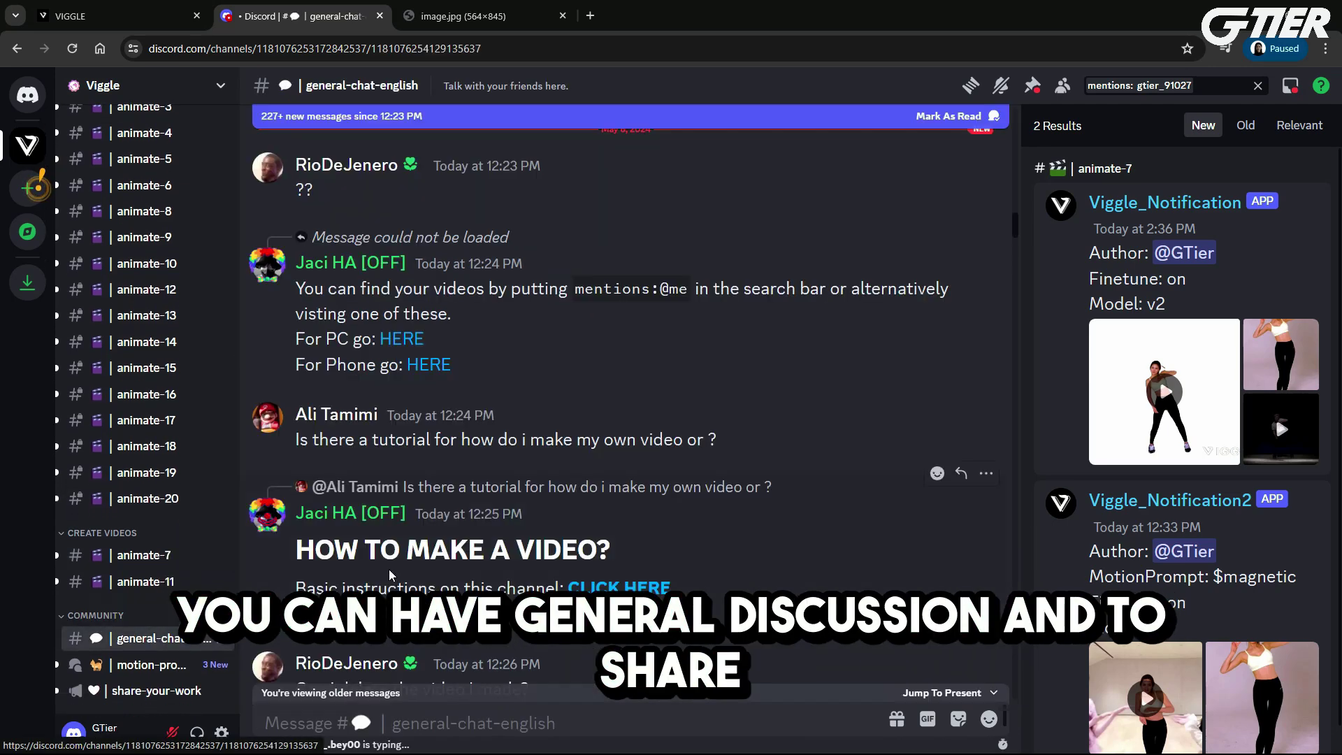
scroll(390, 575, "down", 5)
scroll(1003, 382, "down", 10)
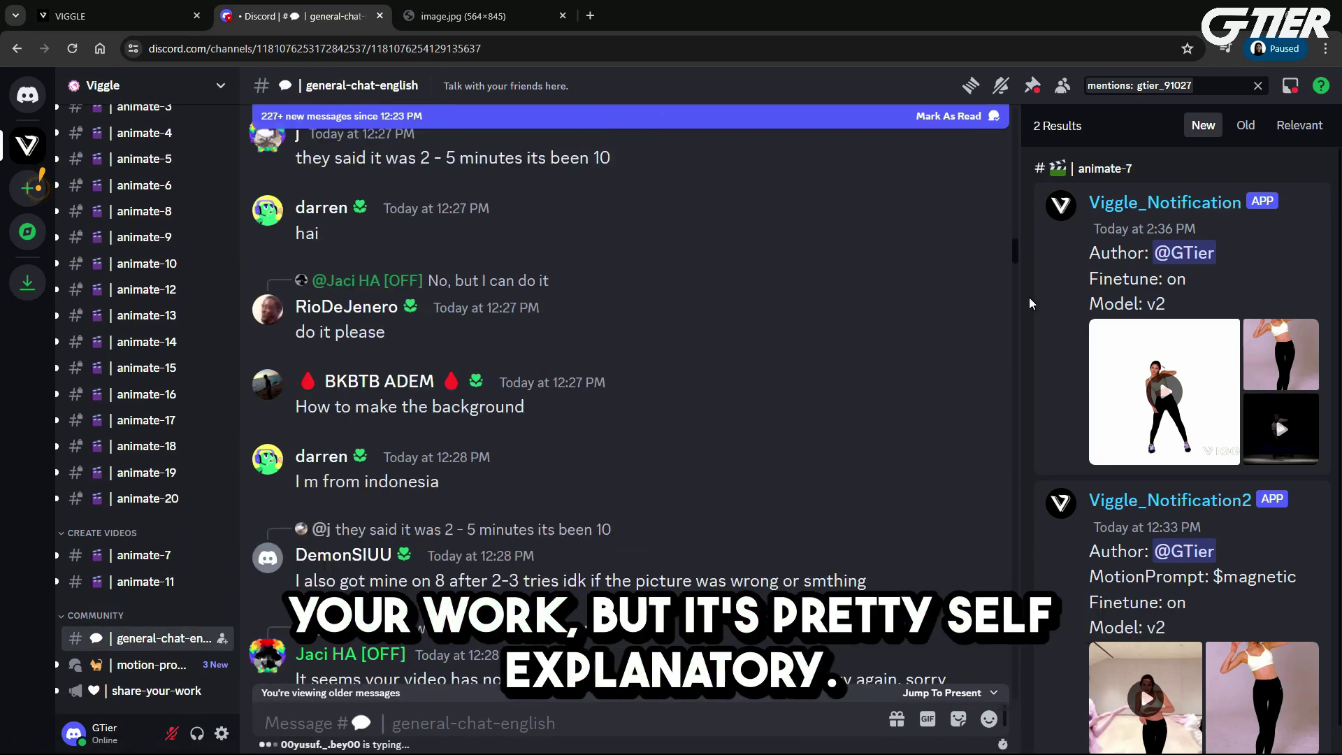
left_click(944, 692)
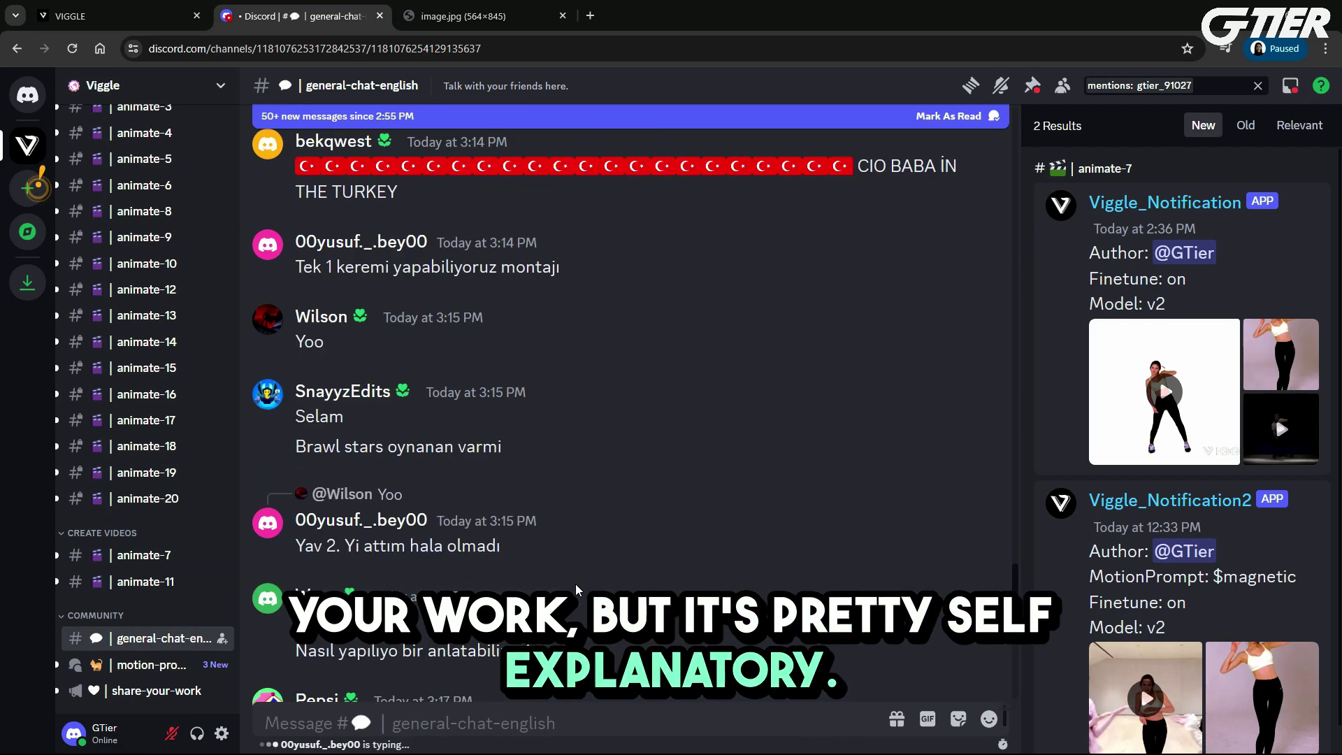
left_click(139, 693)
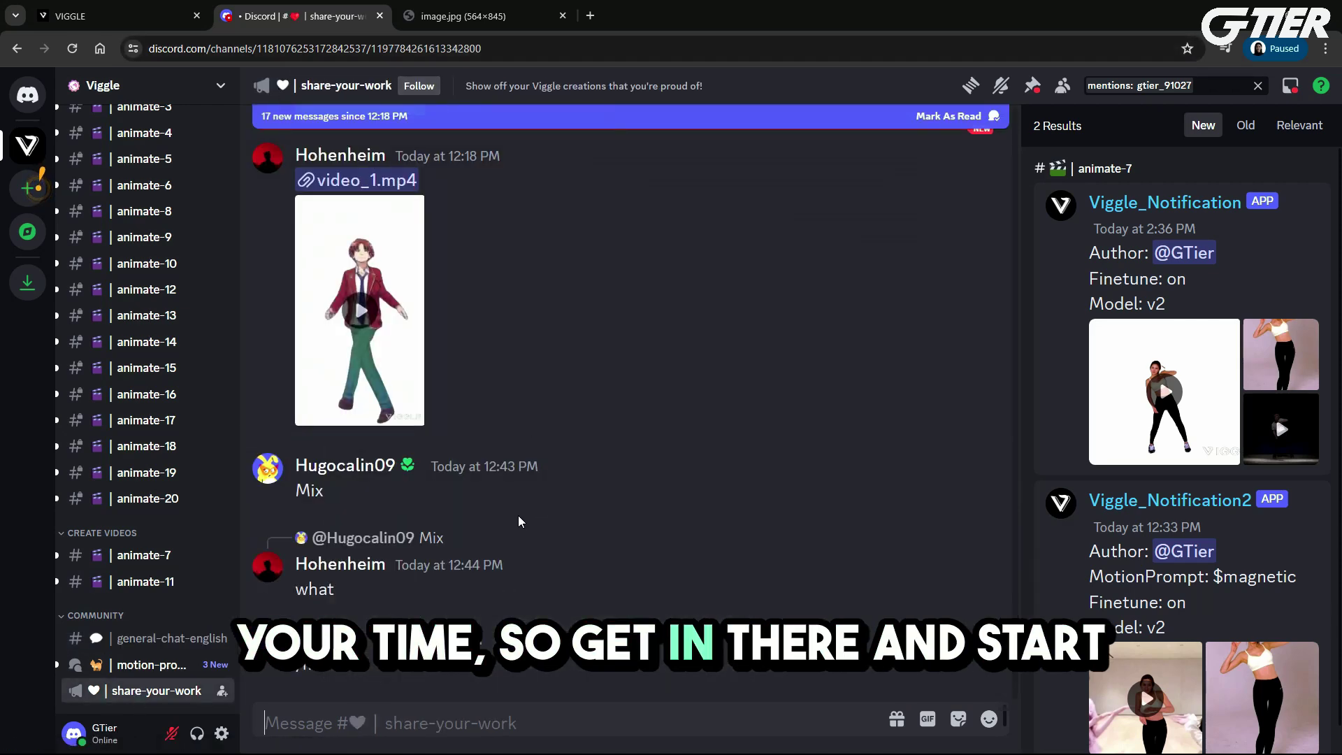
left_click(146, 583)
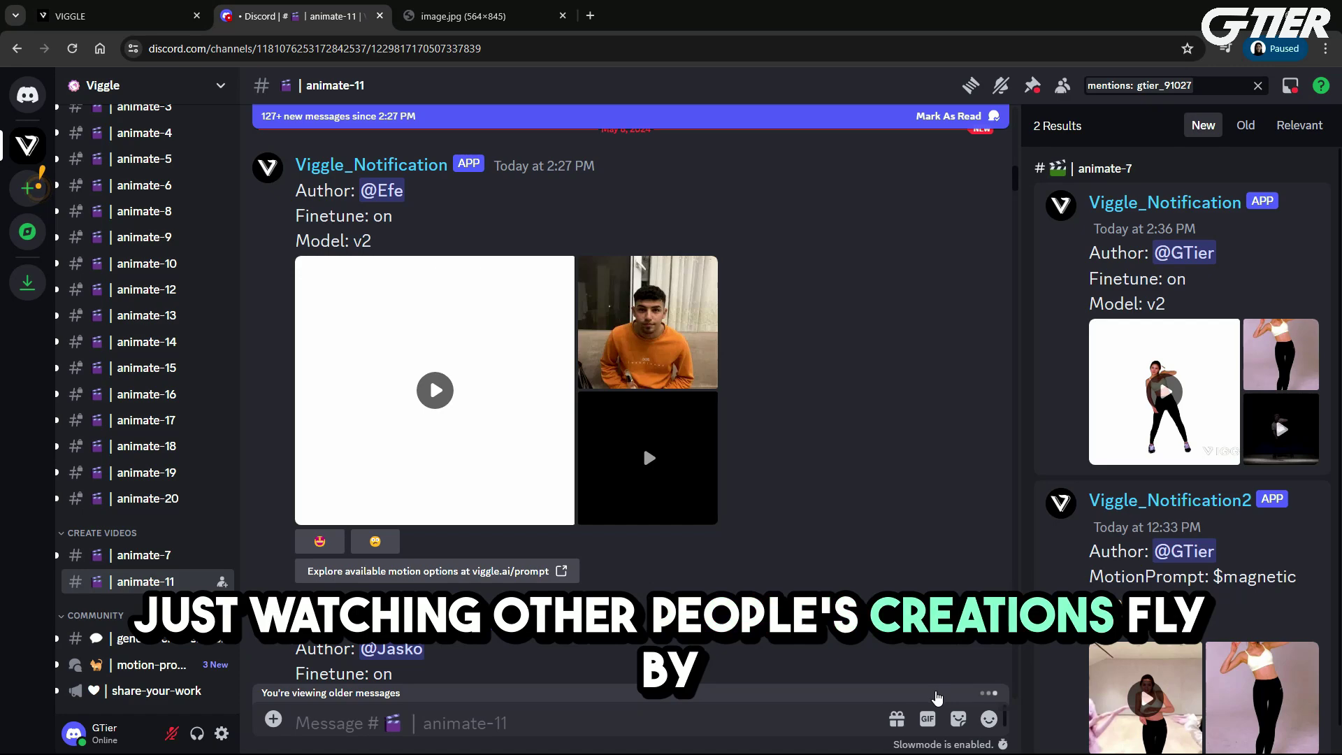
Jump to the present in animate-11 and skim Viggle's queue notices for other users' mix requests
left_click(938, 698)
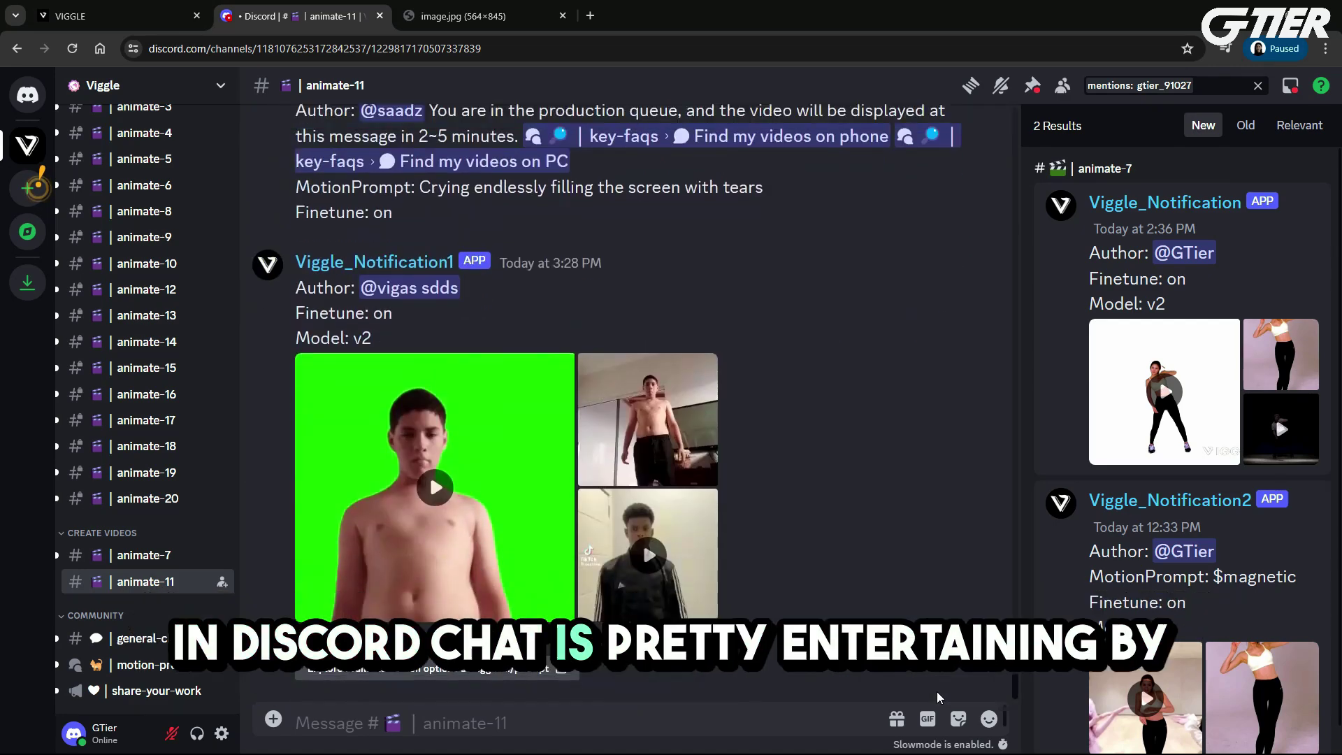
scroll(909, 671, "up", 10)
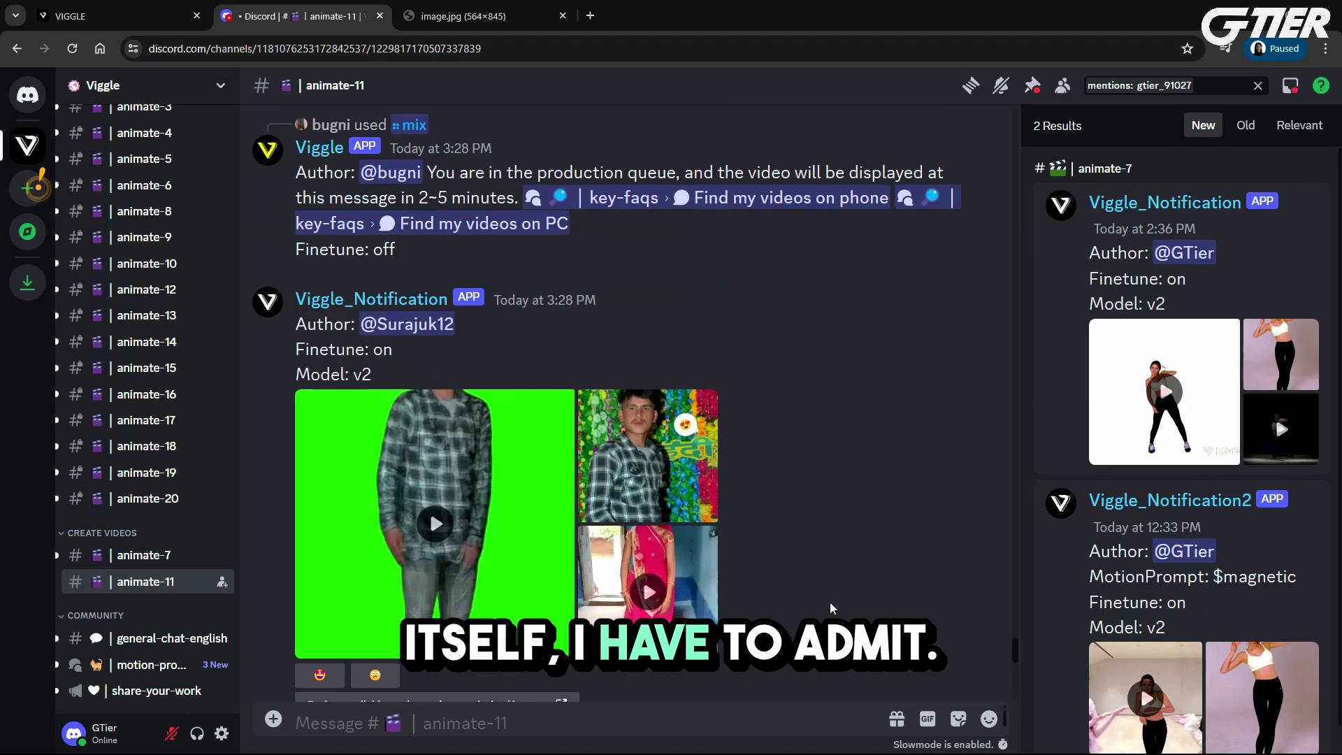
scroll(830, 608, "up", 5)
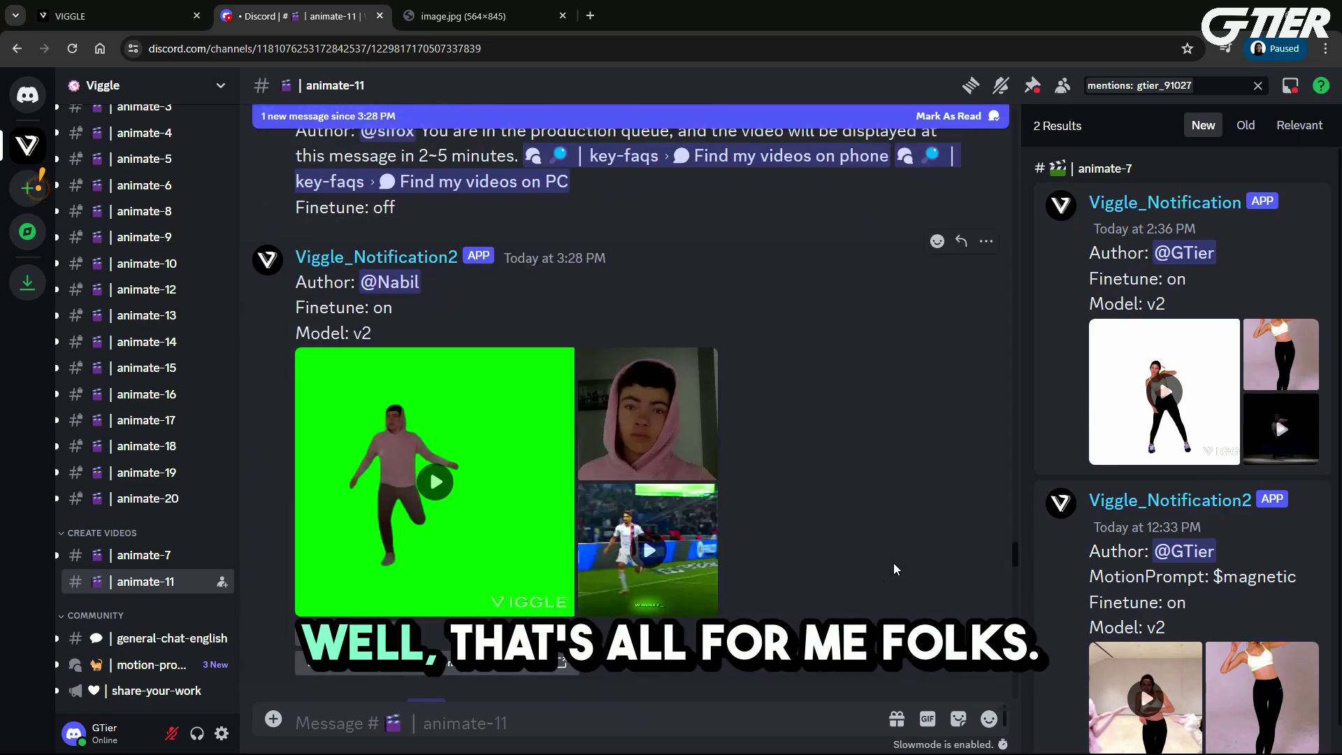
scroll(1018, 546, "down", 10)
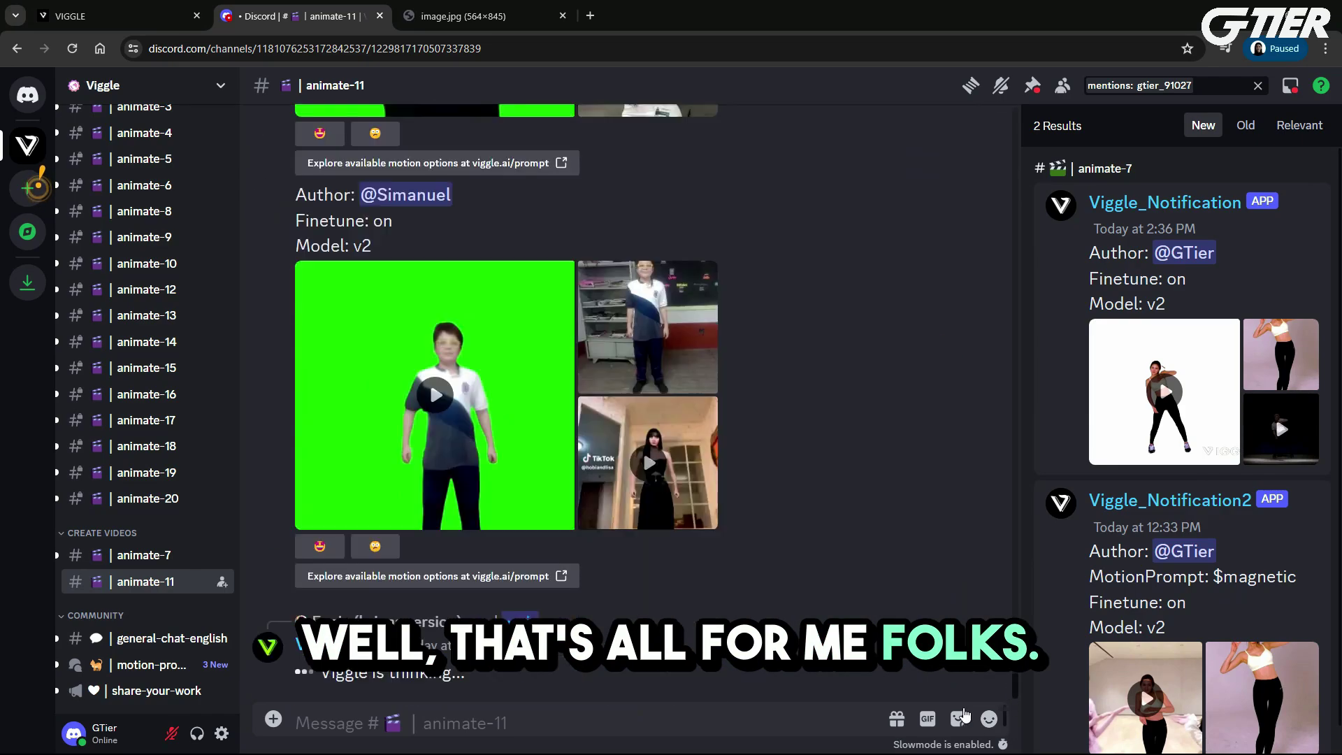
scroll(626, 405, "up", 5)
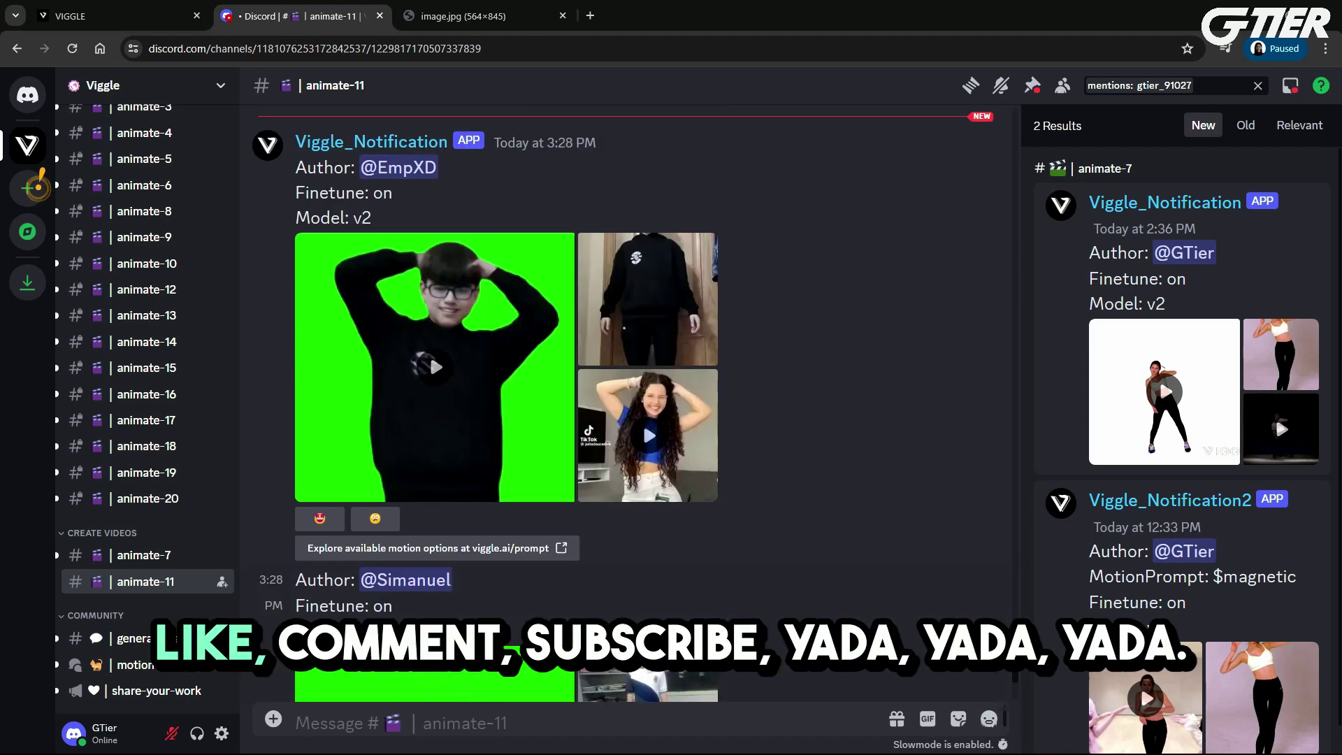
scroll(625, 405, "down", 9)
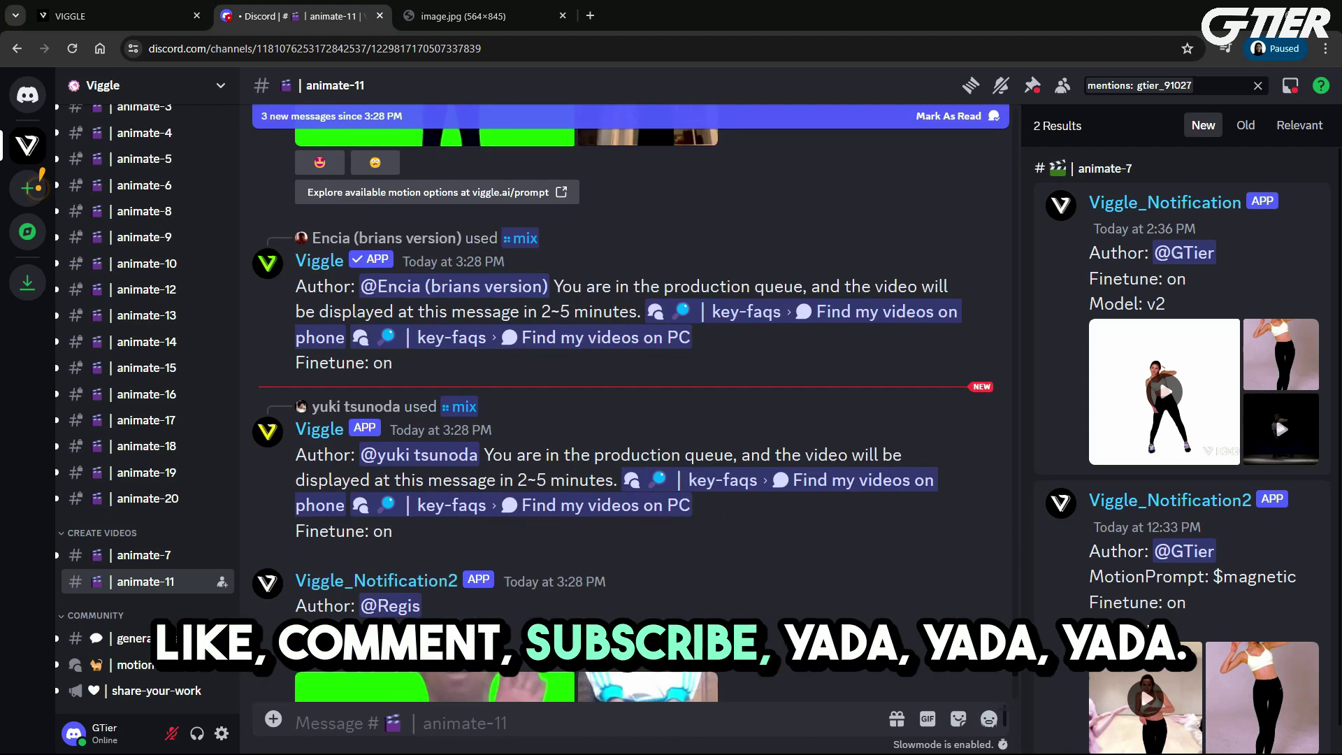
scroll(626, 405, "down", 10)
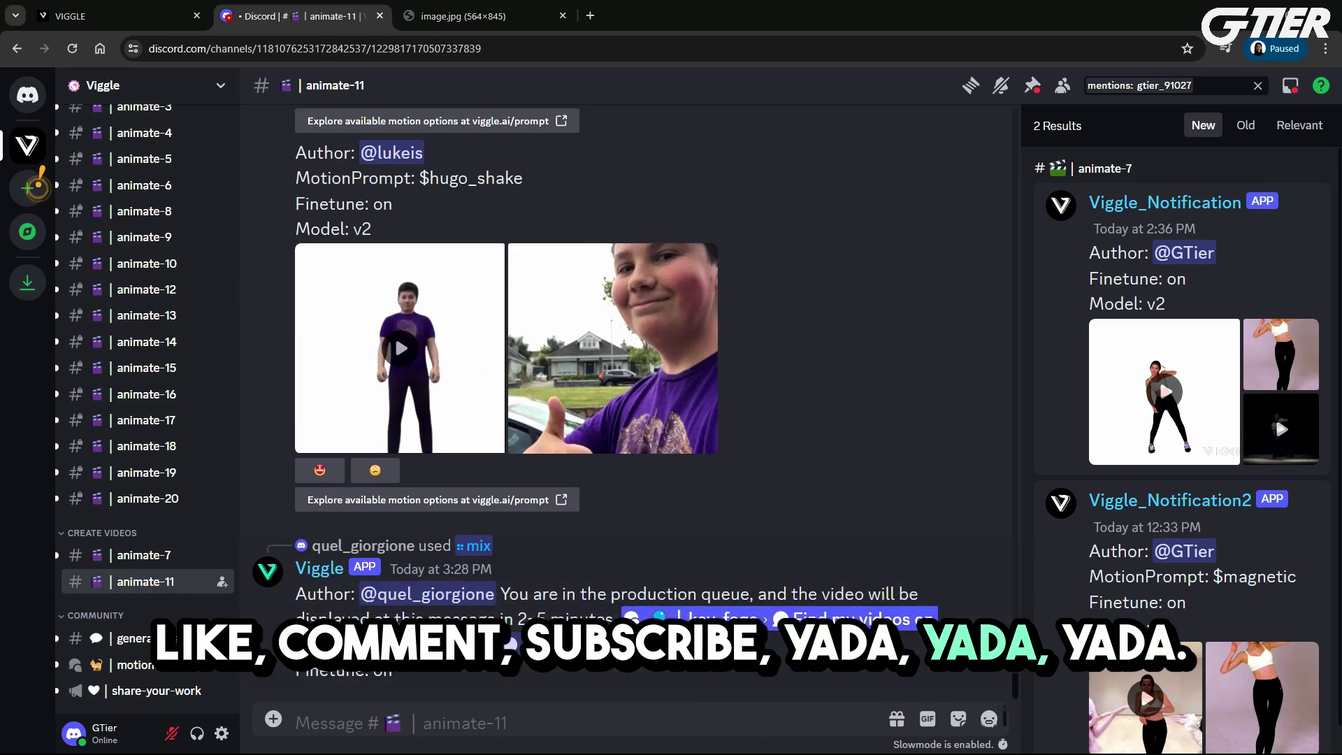
scroll(811, 592, "down", 5)
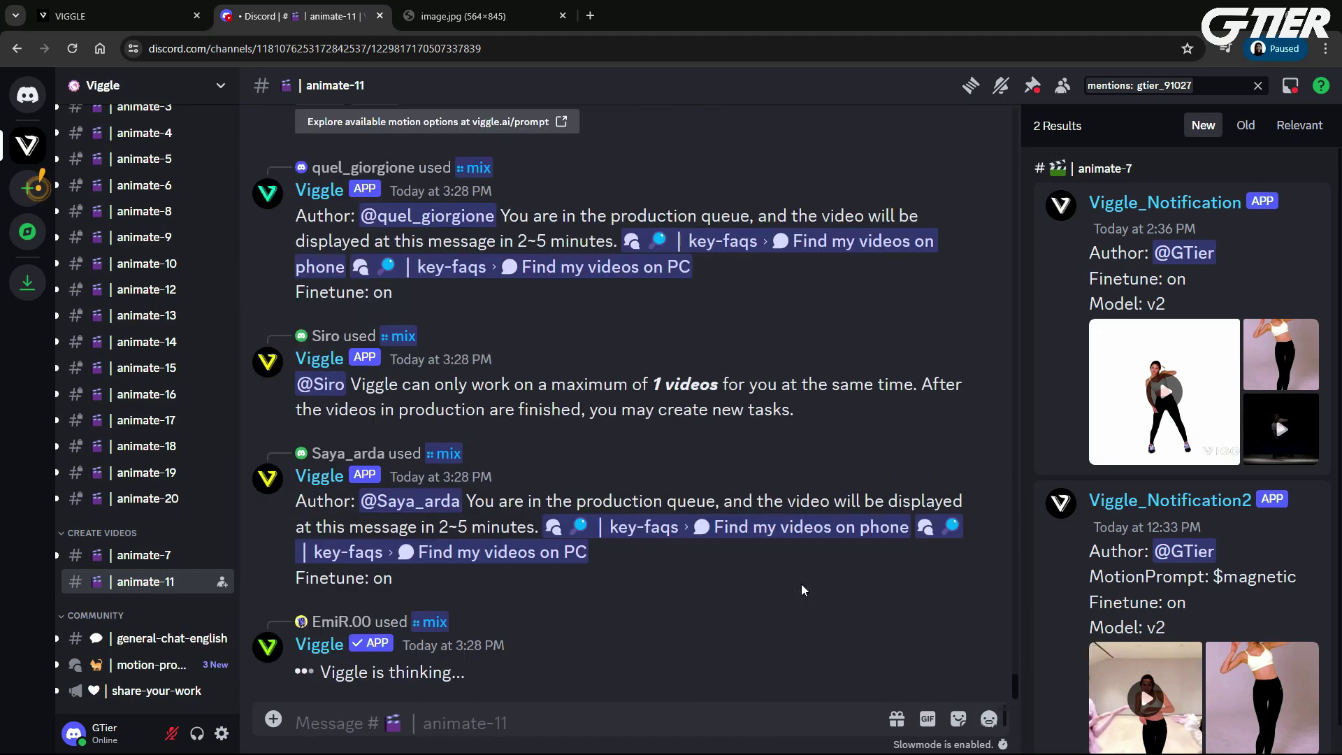